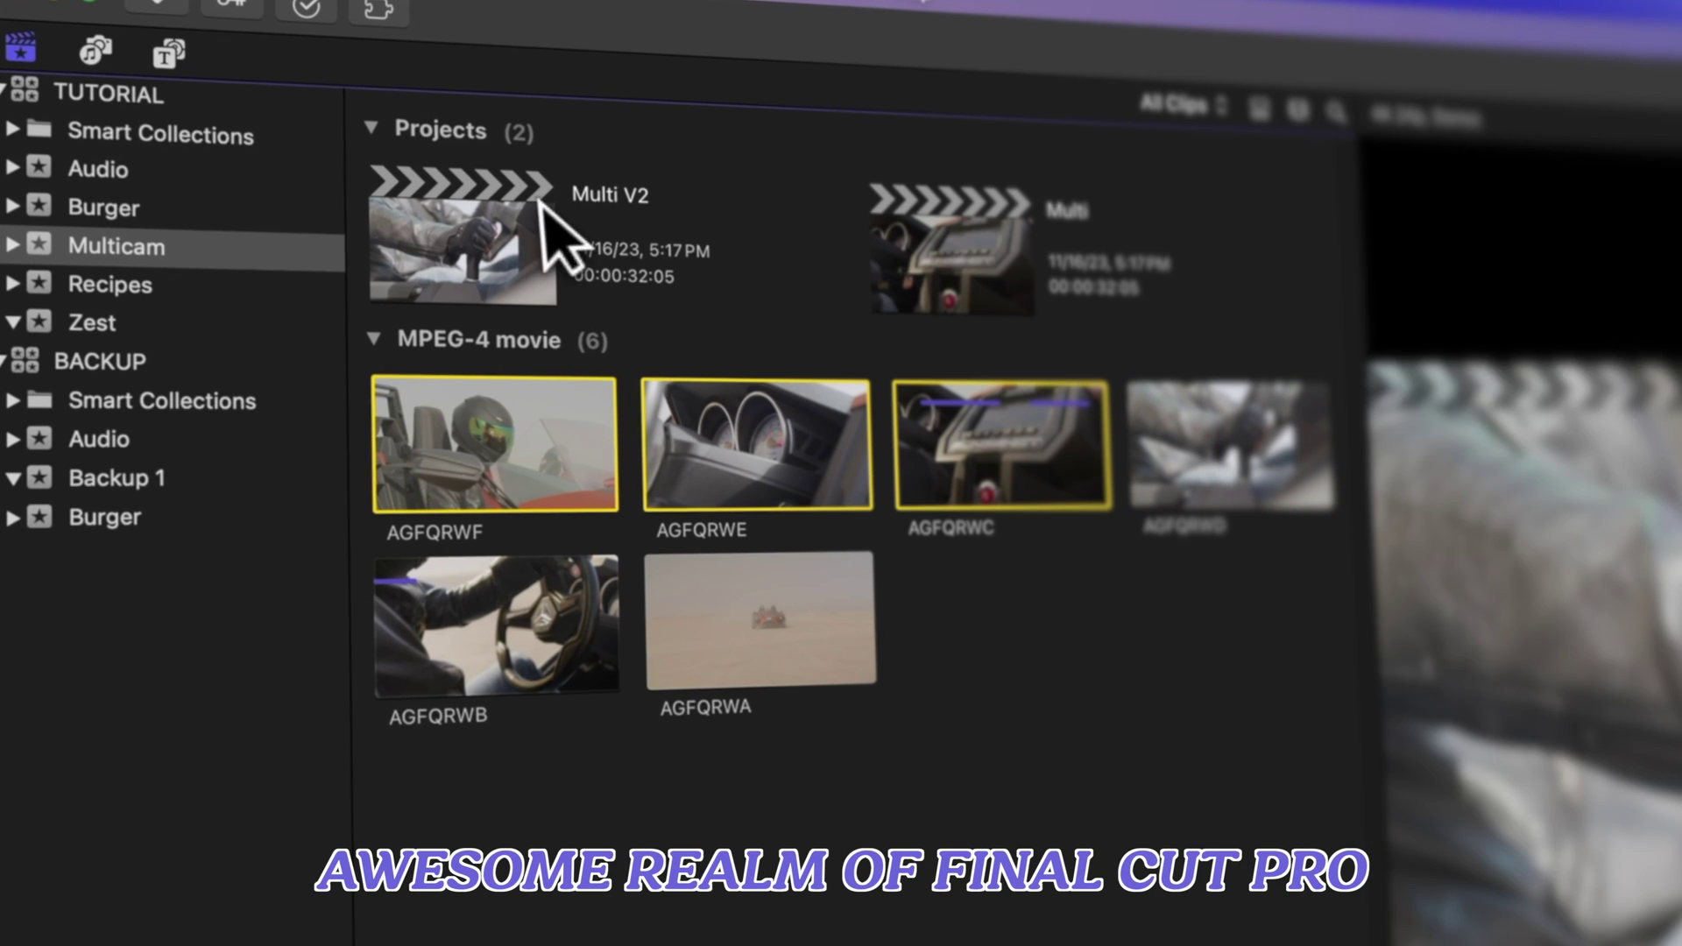
Copy selected pizza clips into Backup 1 and drag more pizza clips onto an event.
left_click_drag(533, 426, 150, 488)
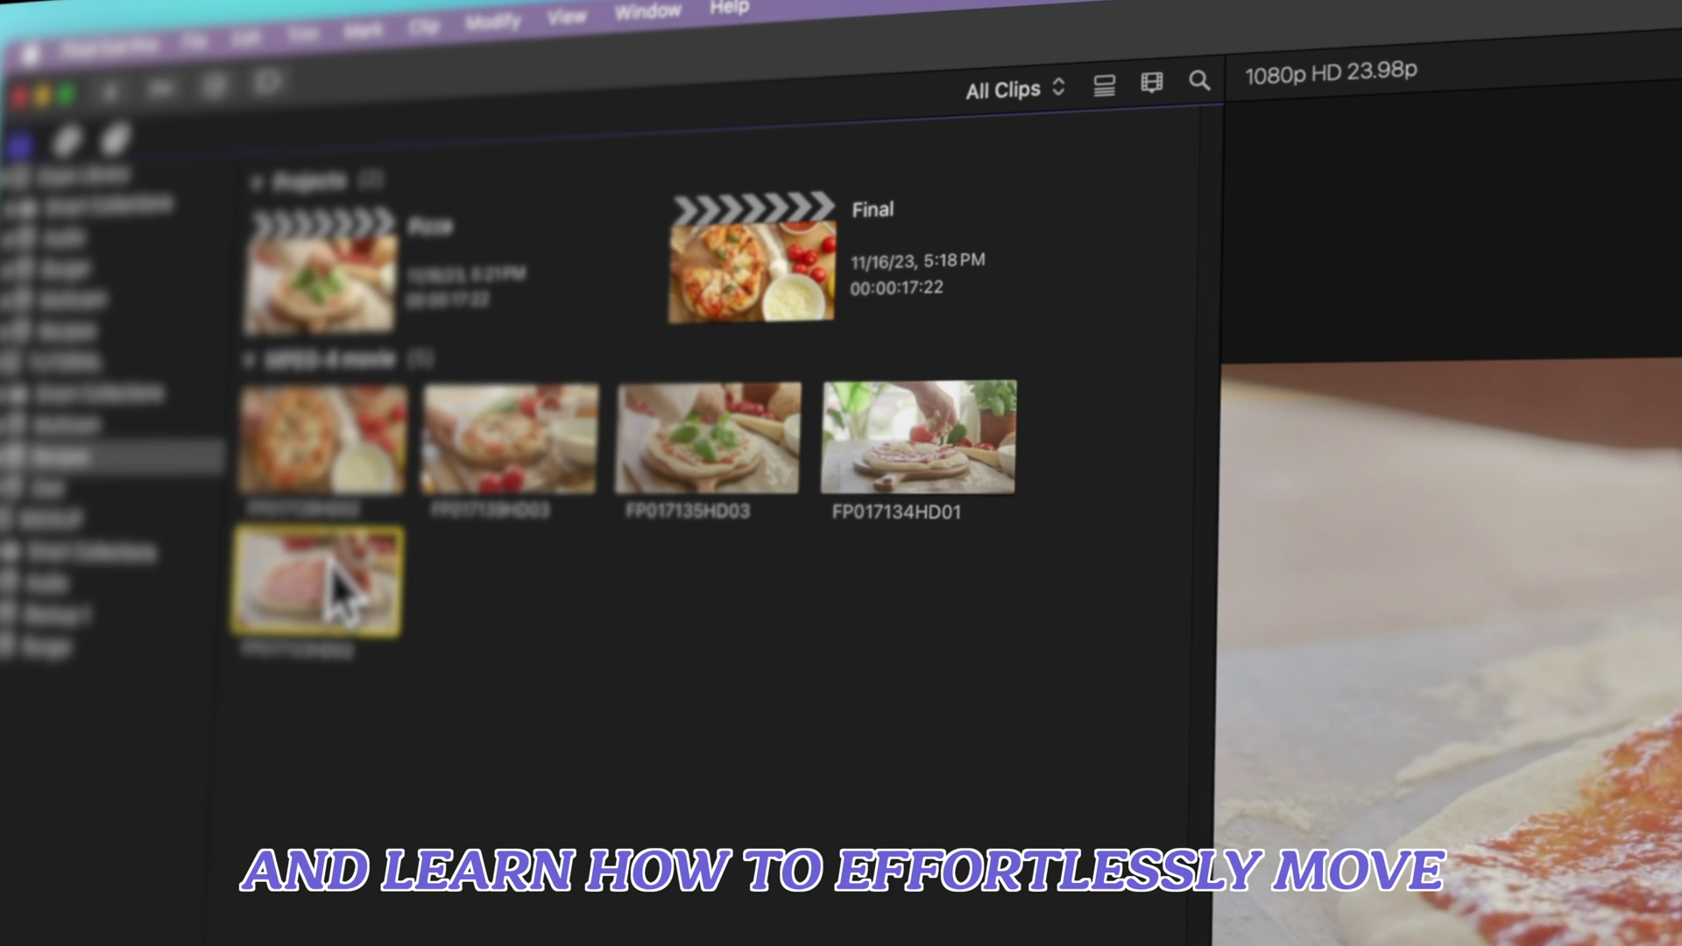
left_click(508, 468, "super")
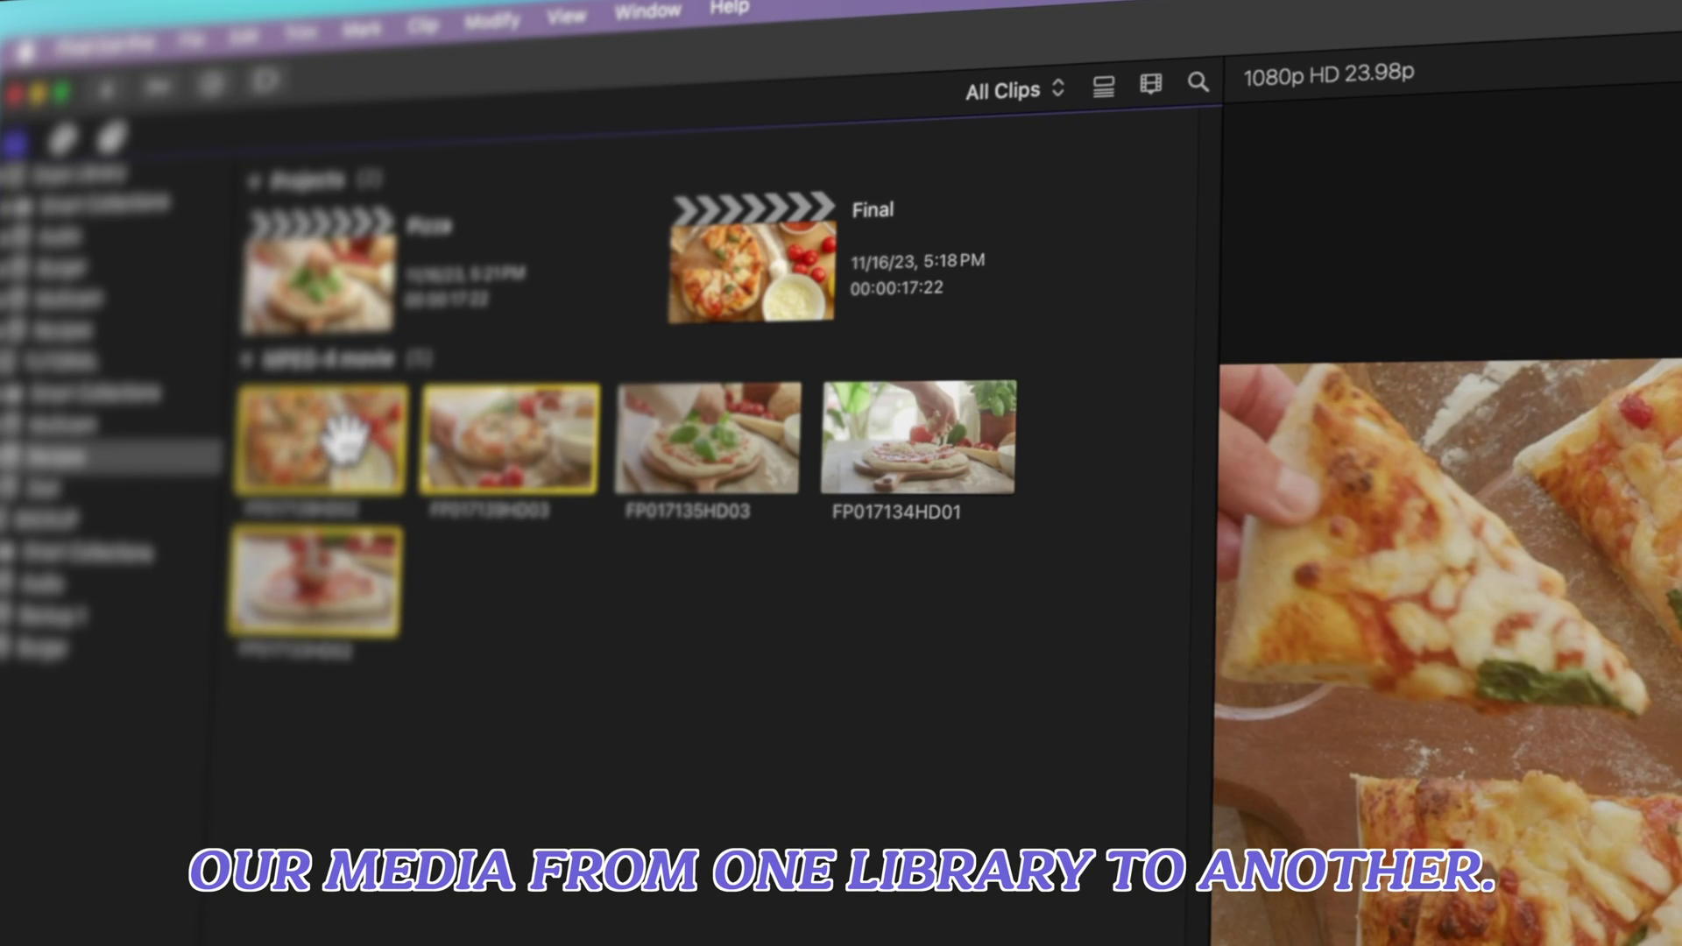
left_click_drag(356, 443, 60, 302)
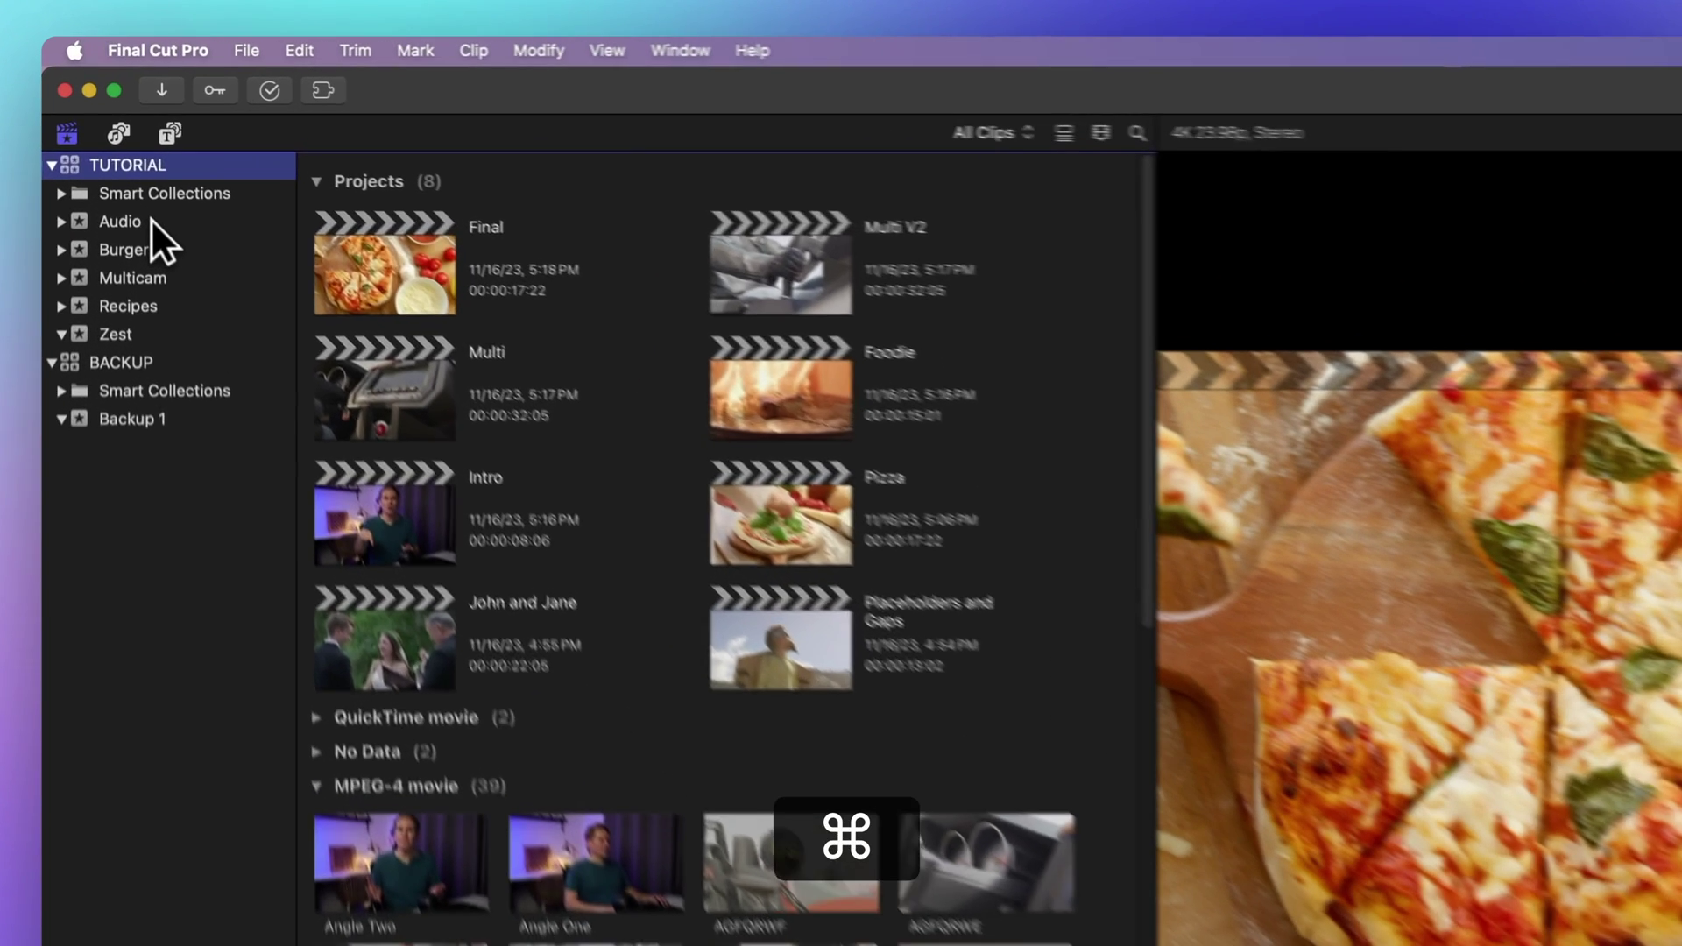
Copy the Audio and Burger events into the BACKUP library, keeping Original media included.
left_click(125, 138)
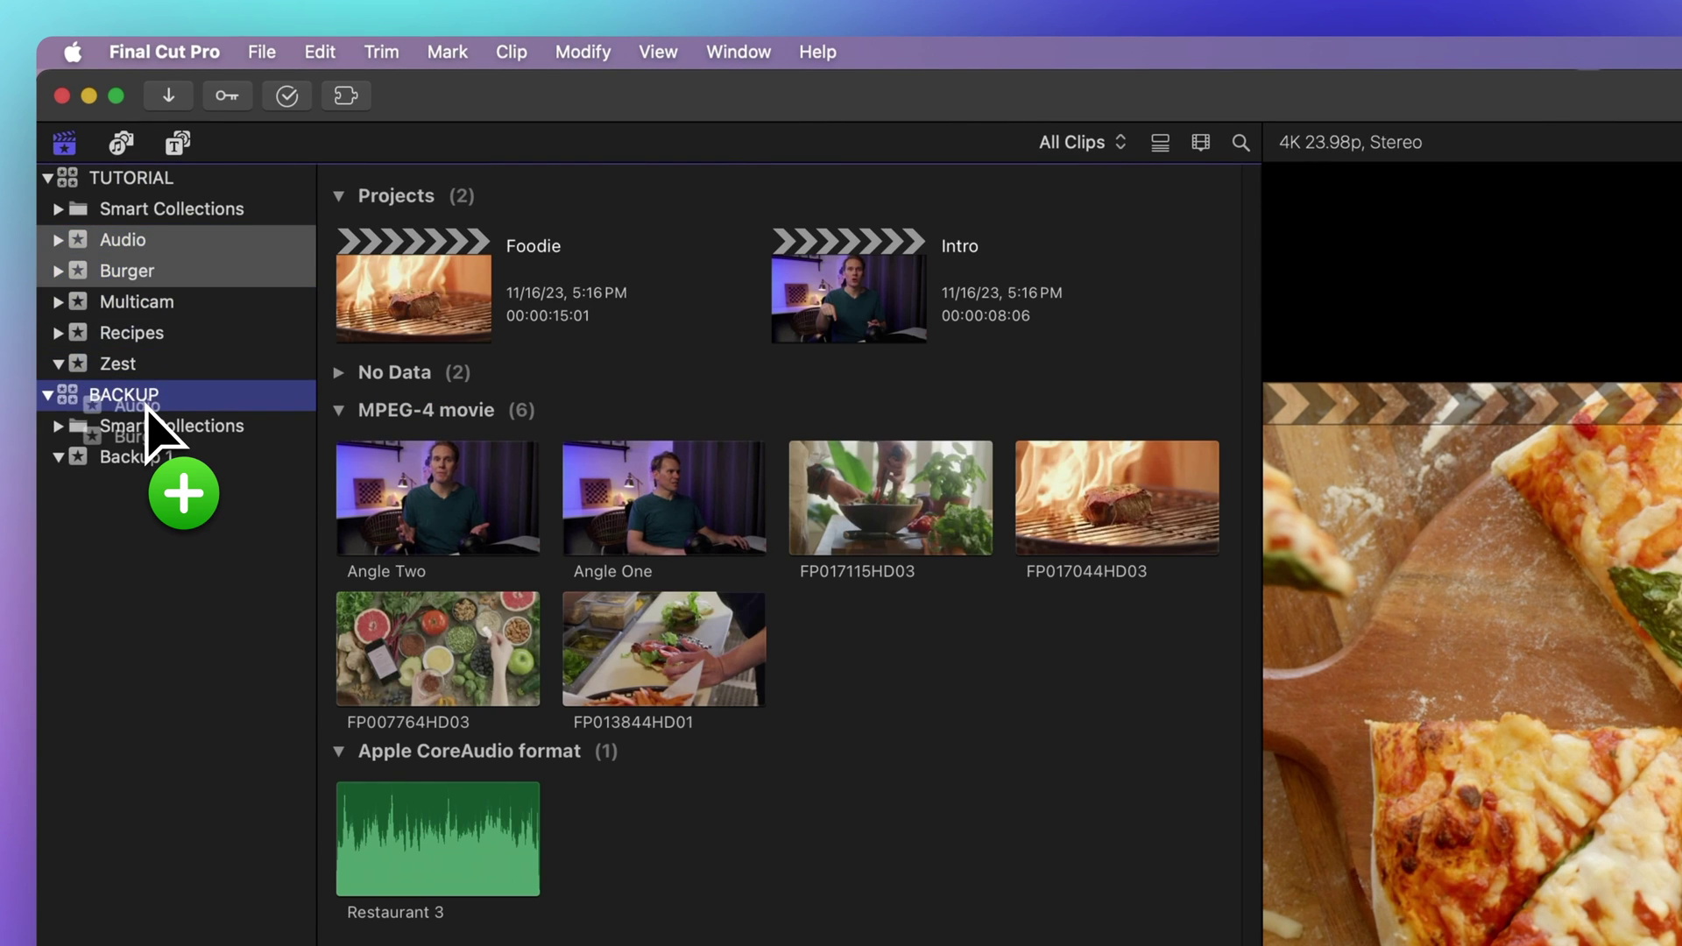
left_click_drag(130, 243, 144, 405)
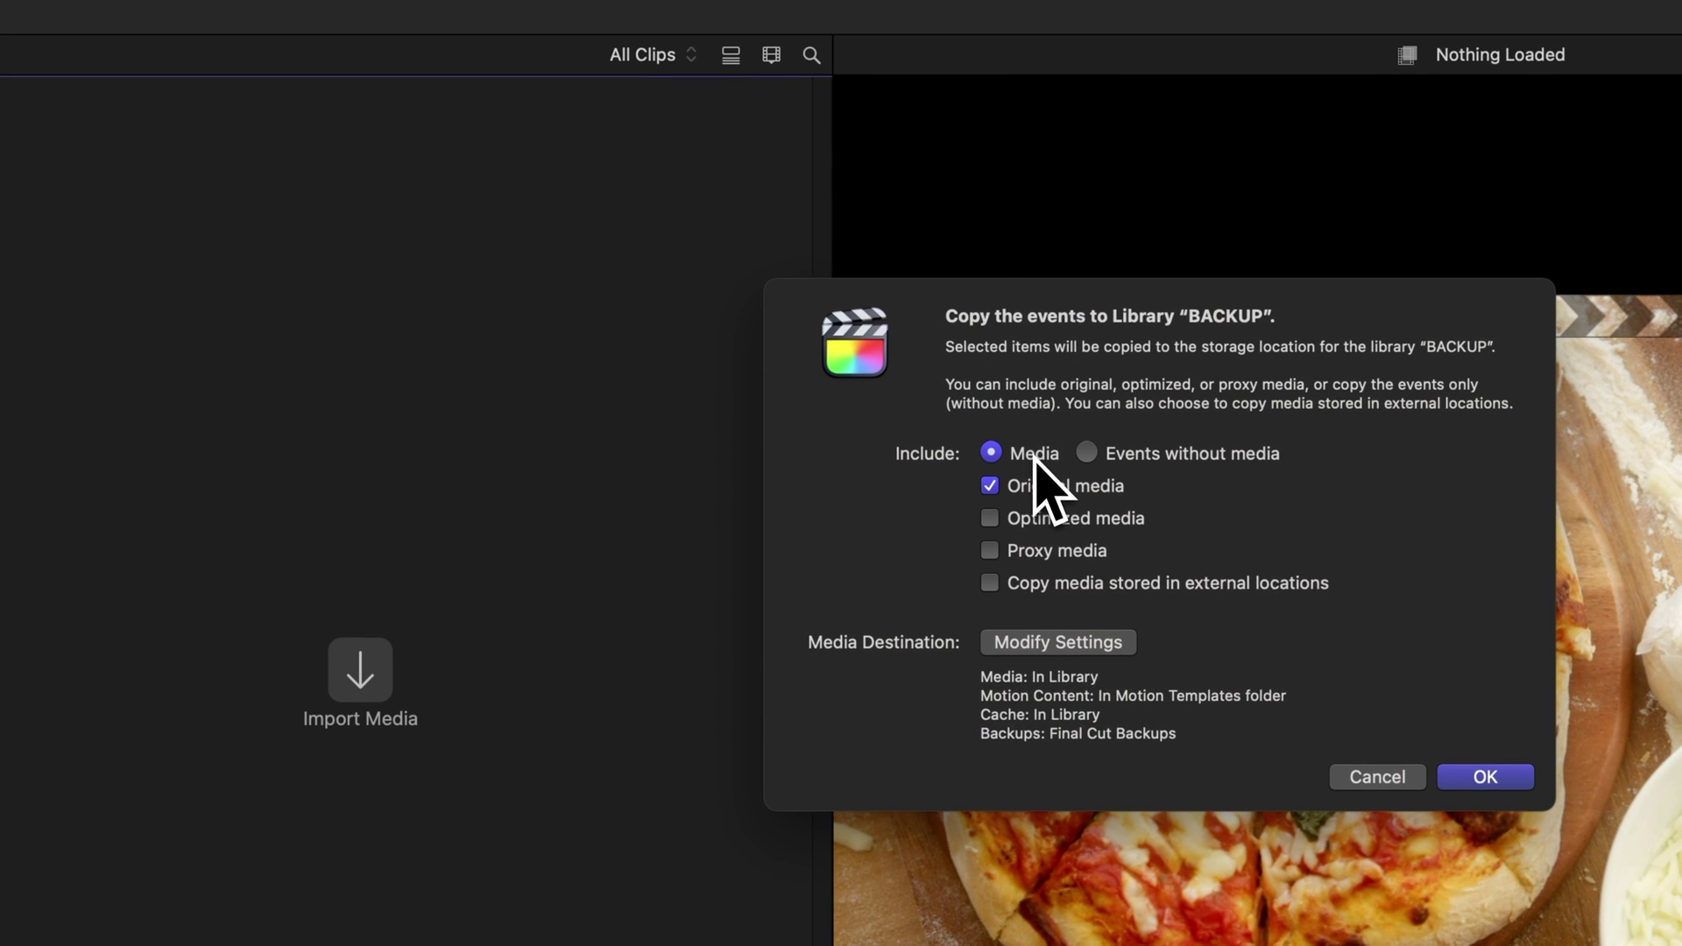
left_click(990, 487)
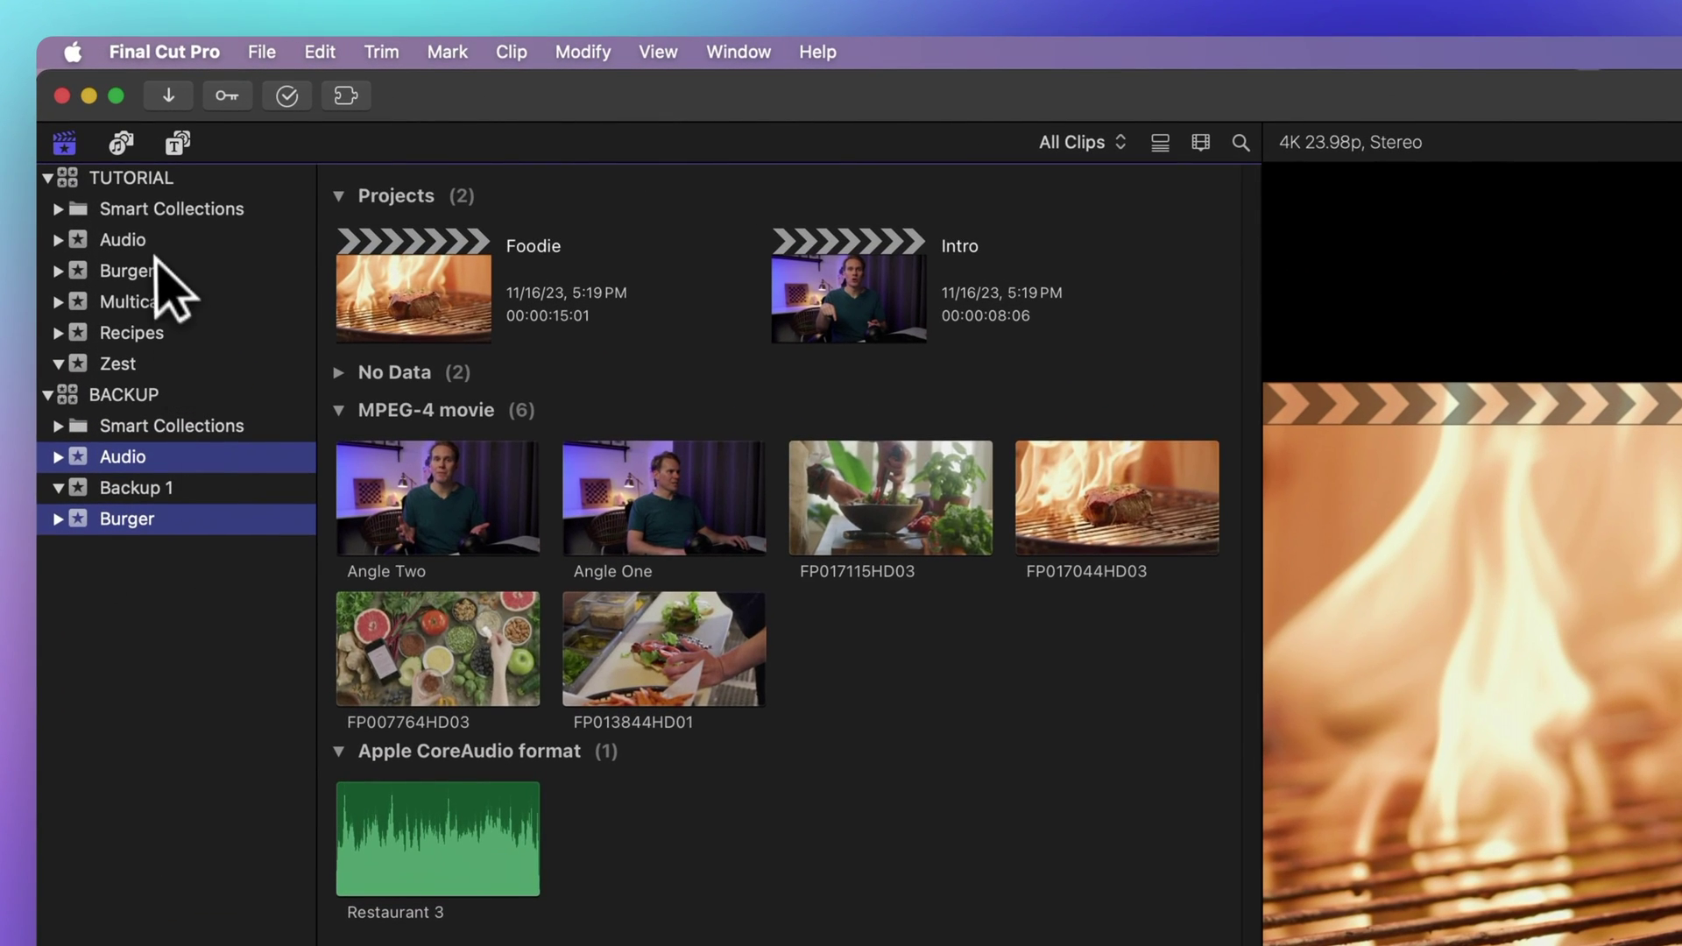
Copy clips AGFQRWF, AGFQRWE and AGFQRWC from Multicam into Backup 1 with their media.
left_click(155, 247)
left_click(164, 301)
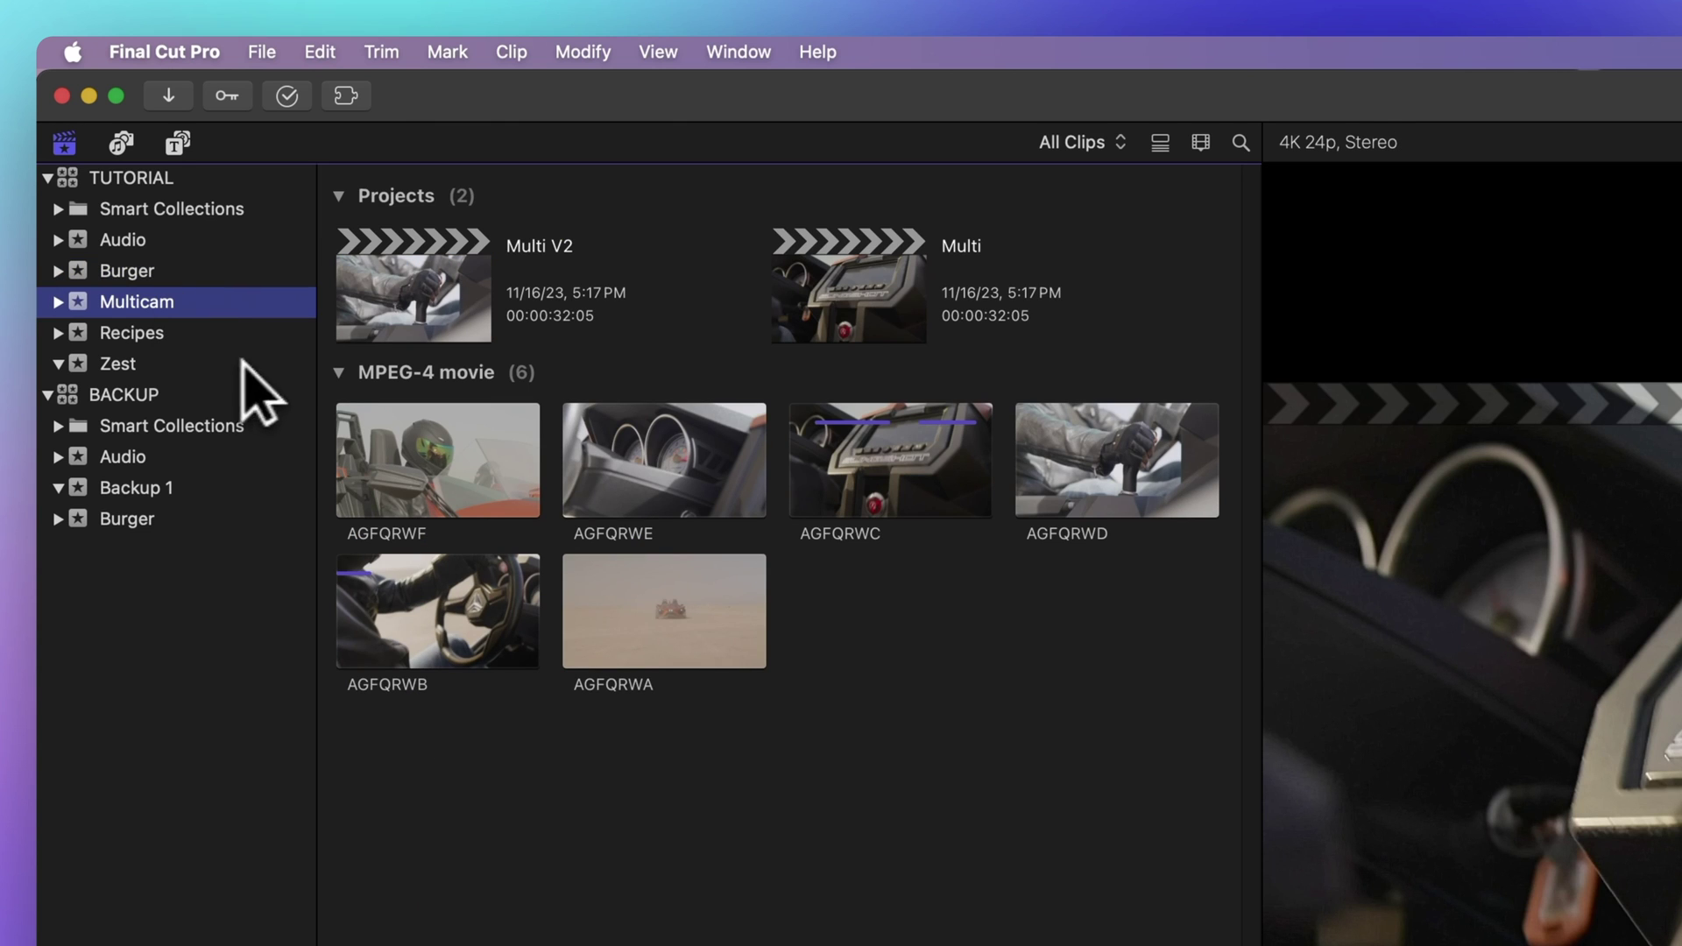
left_click(448, 454)
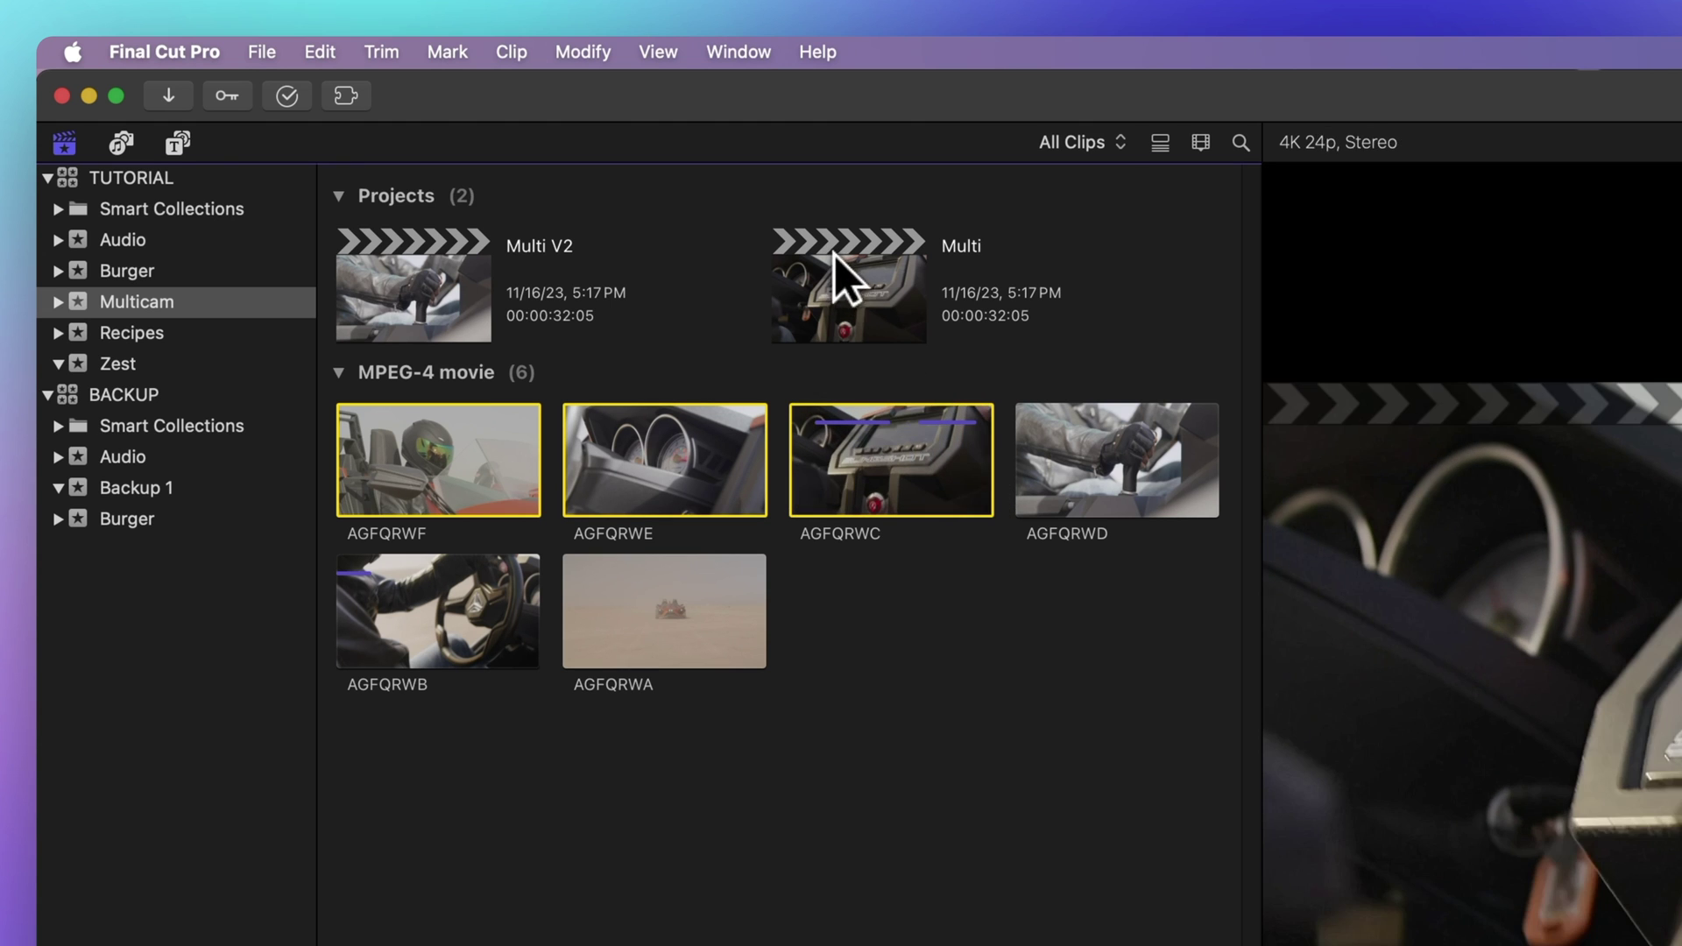
left_click(1118, 469, "super")
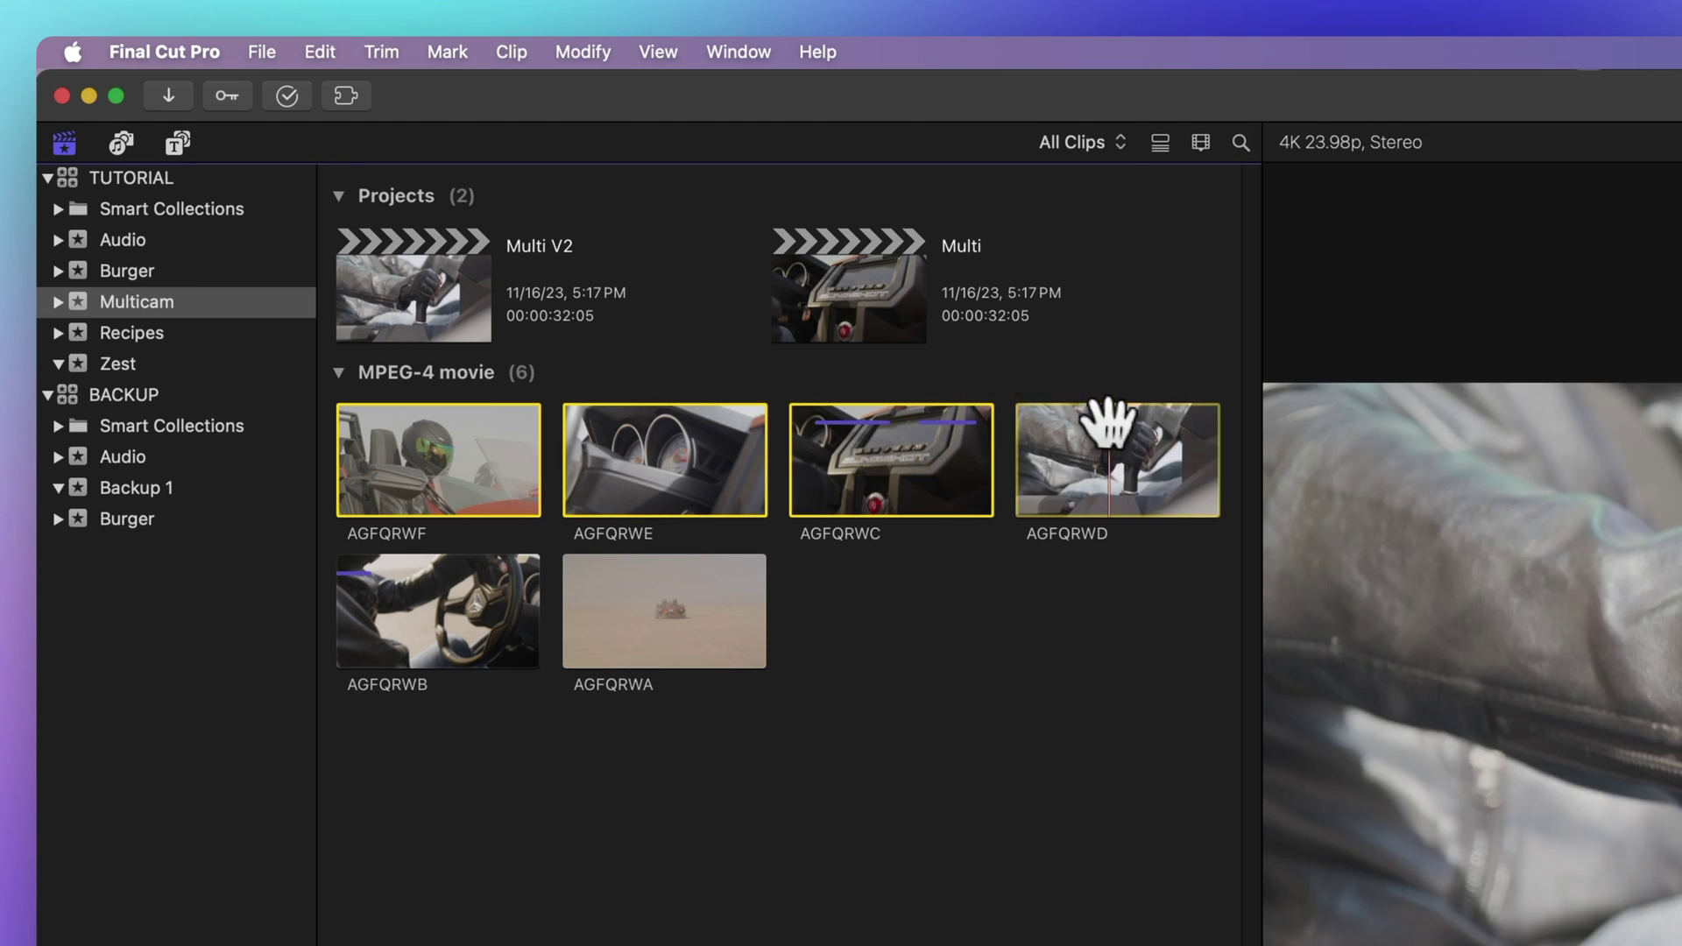
left_click_drag(468, 450, 162, 488)
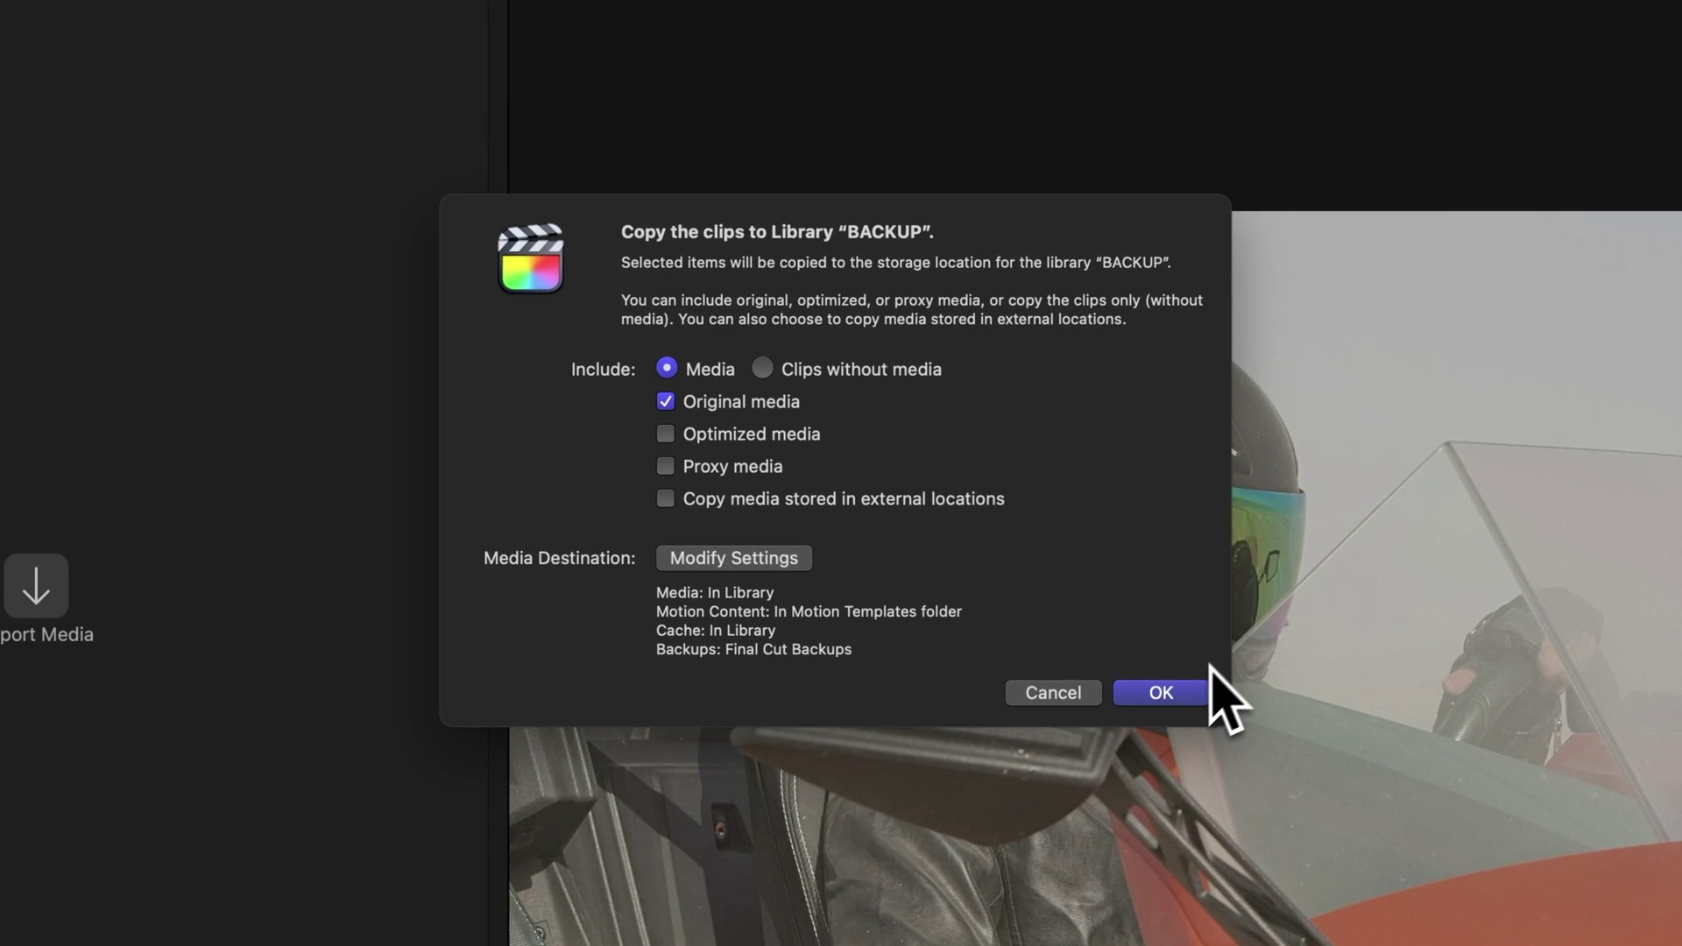
left_click(1183, 696)
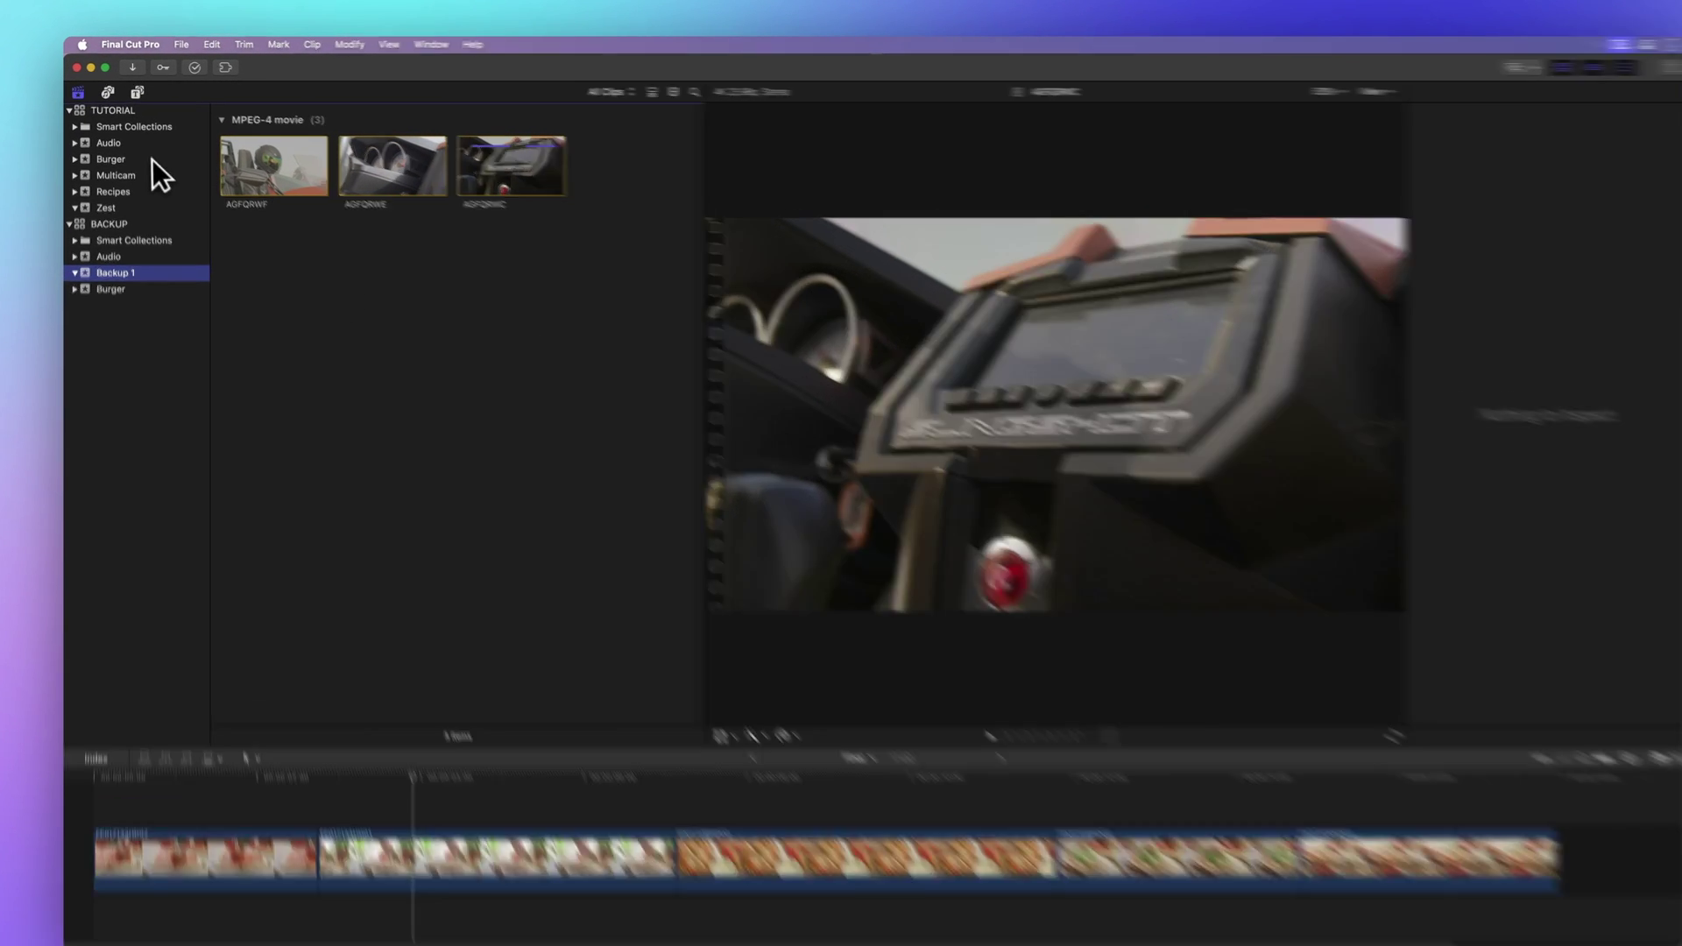
Copy the Multi V2 project from Multicam into Backup 1 with its media and select the copy.
left_click(156, 168)
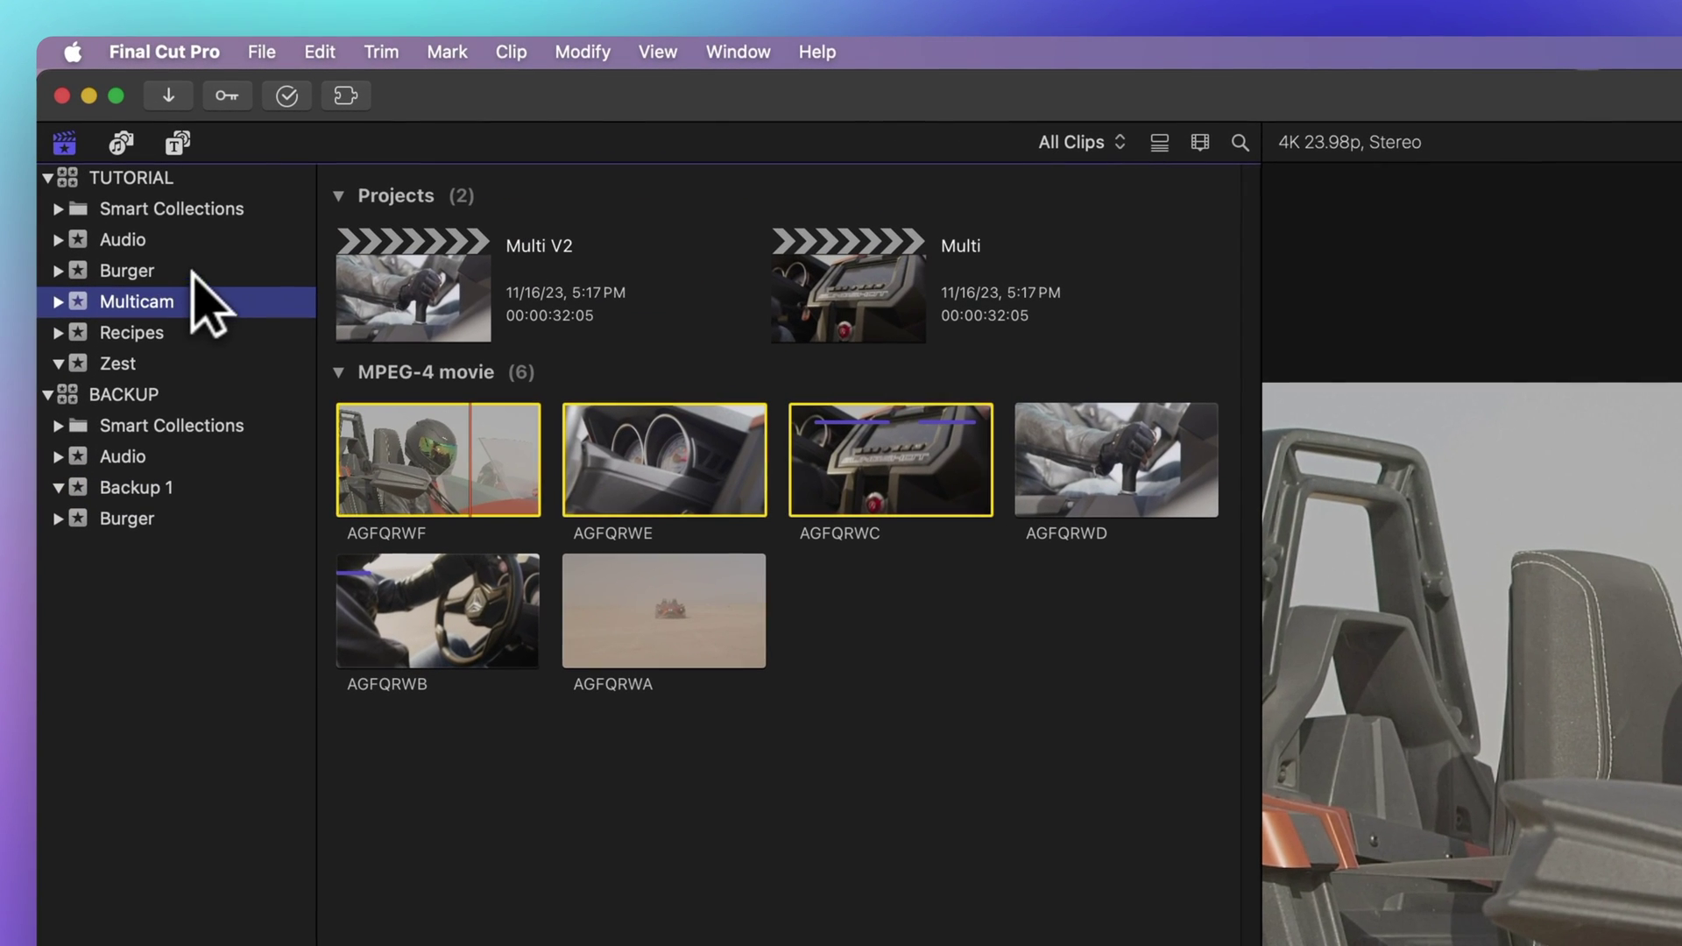
left_click(434, 258)
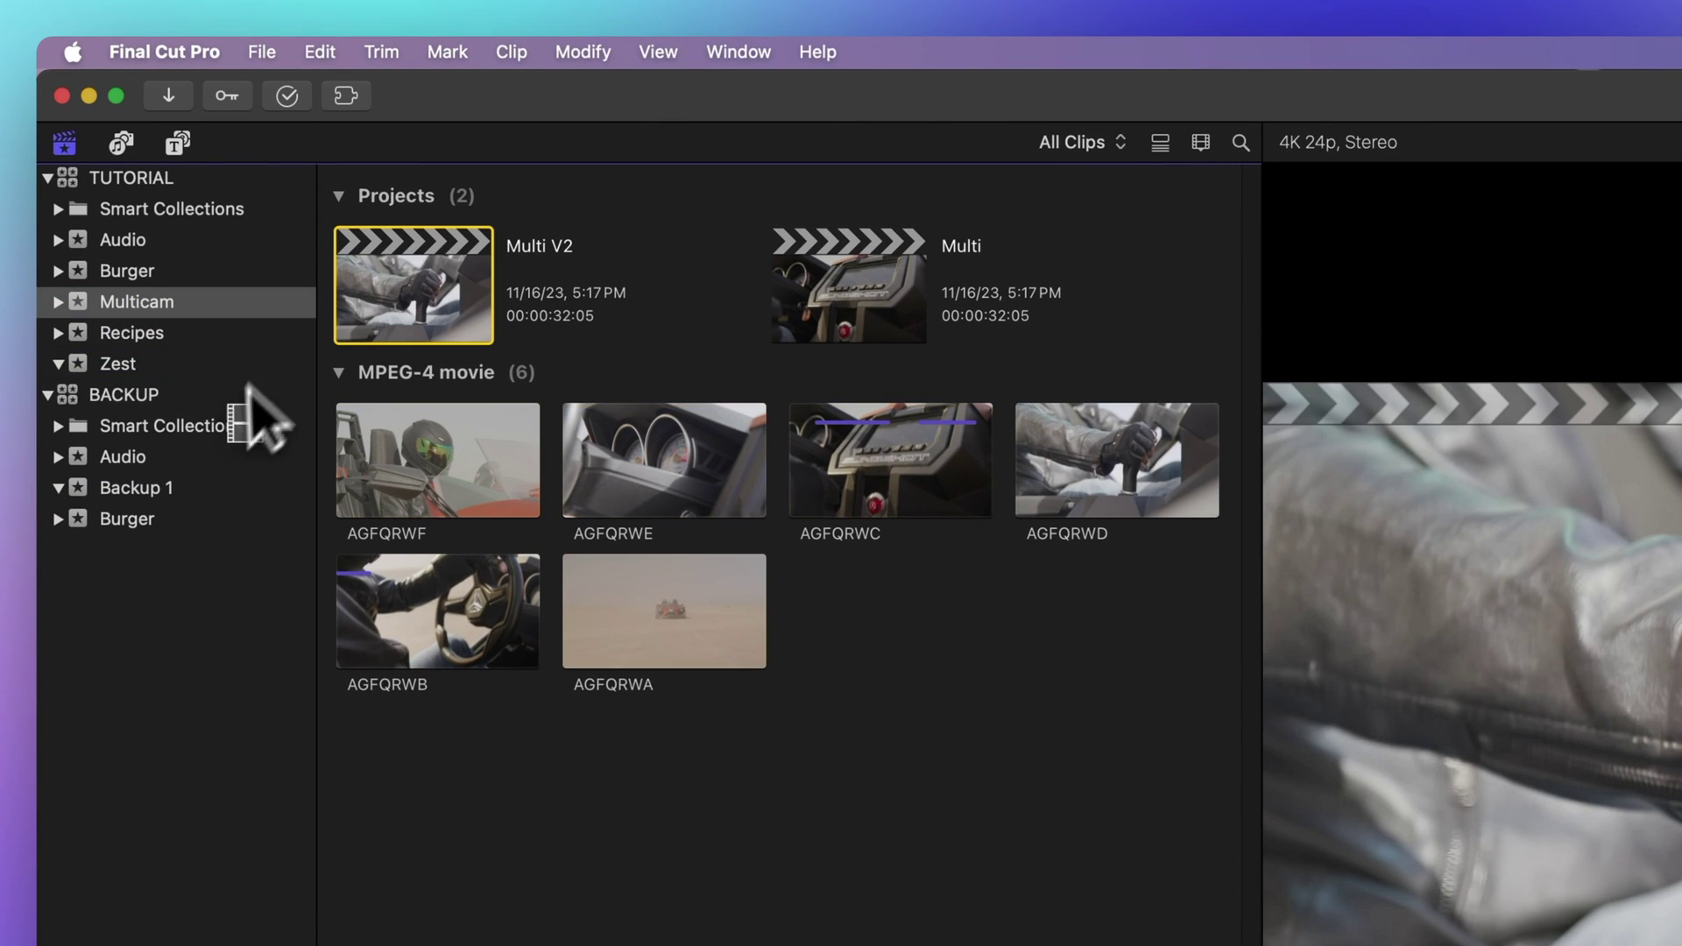
left_click_drag(263, 421, 227, 489)
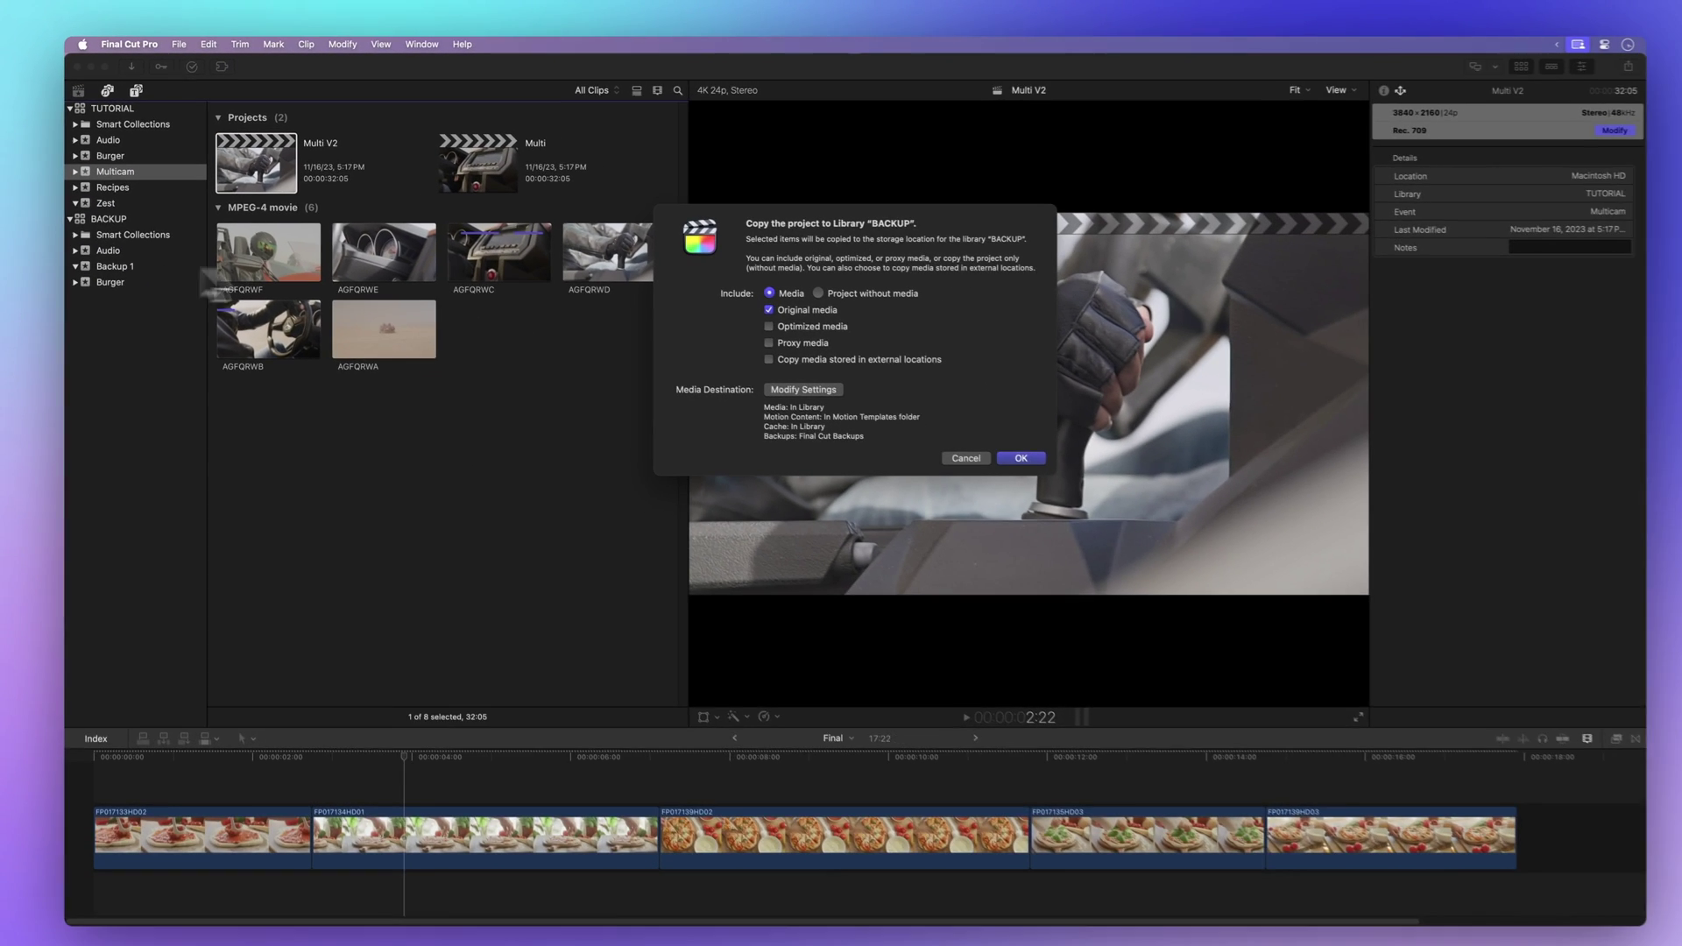
left_click(1009, 455)
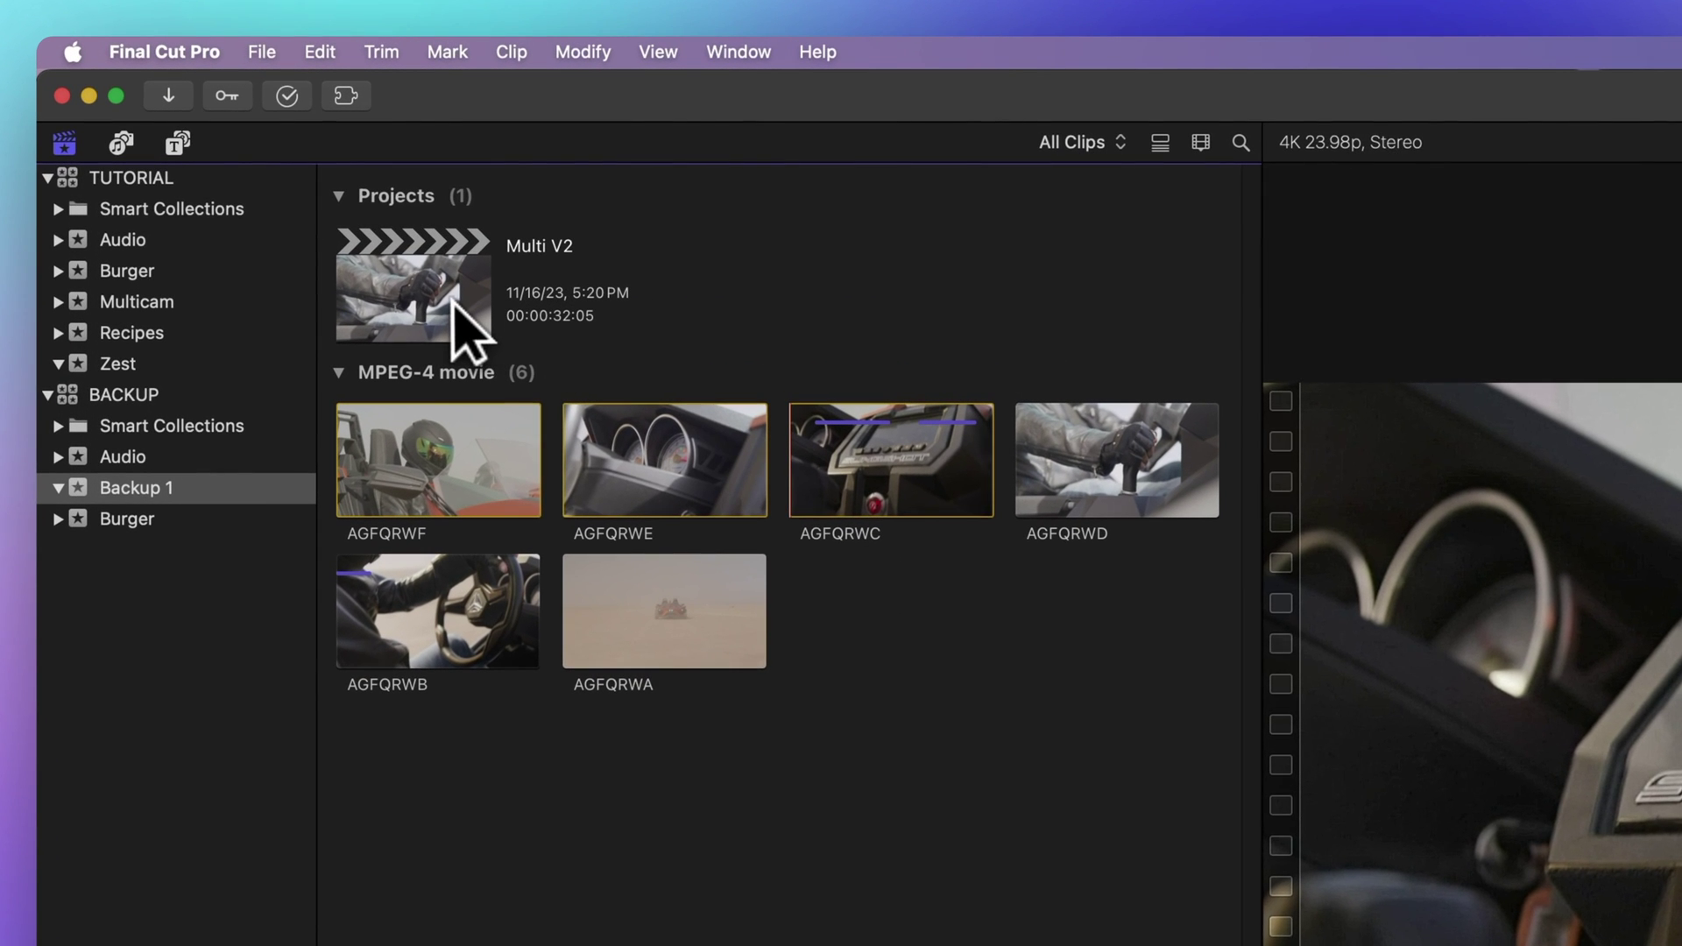
left_click(453, 300)
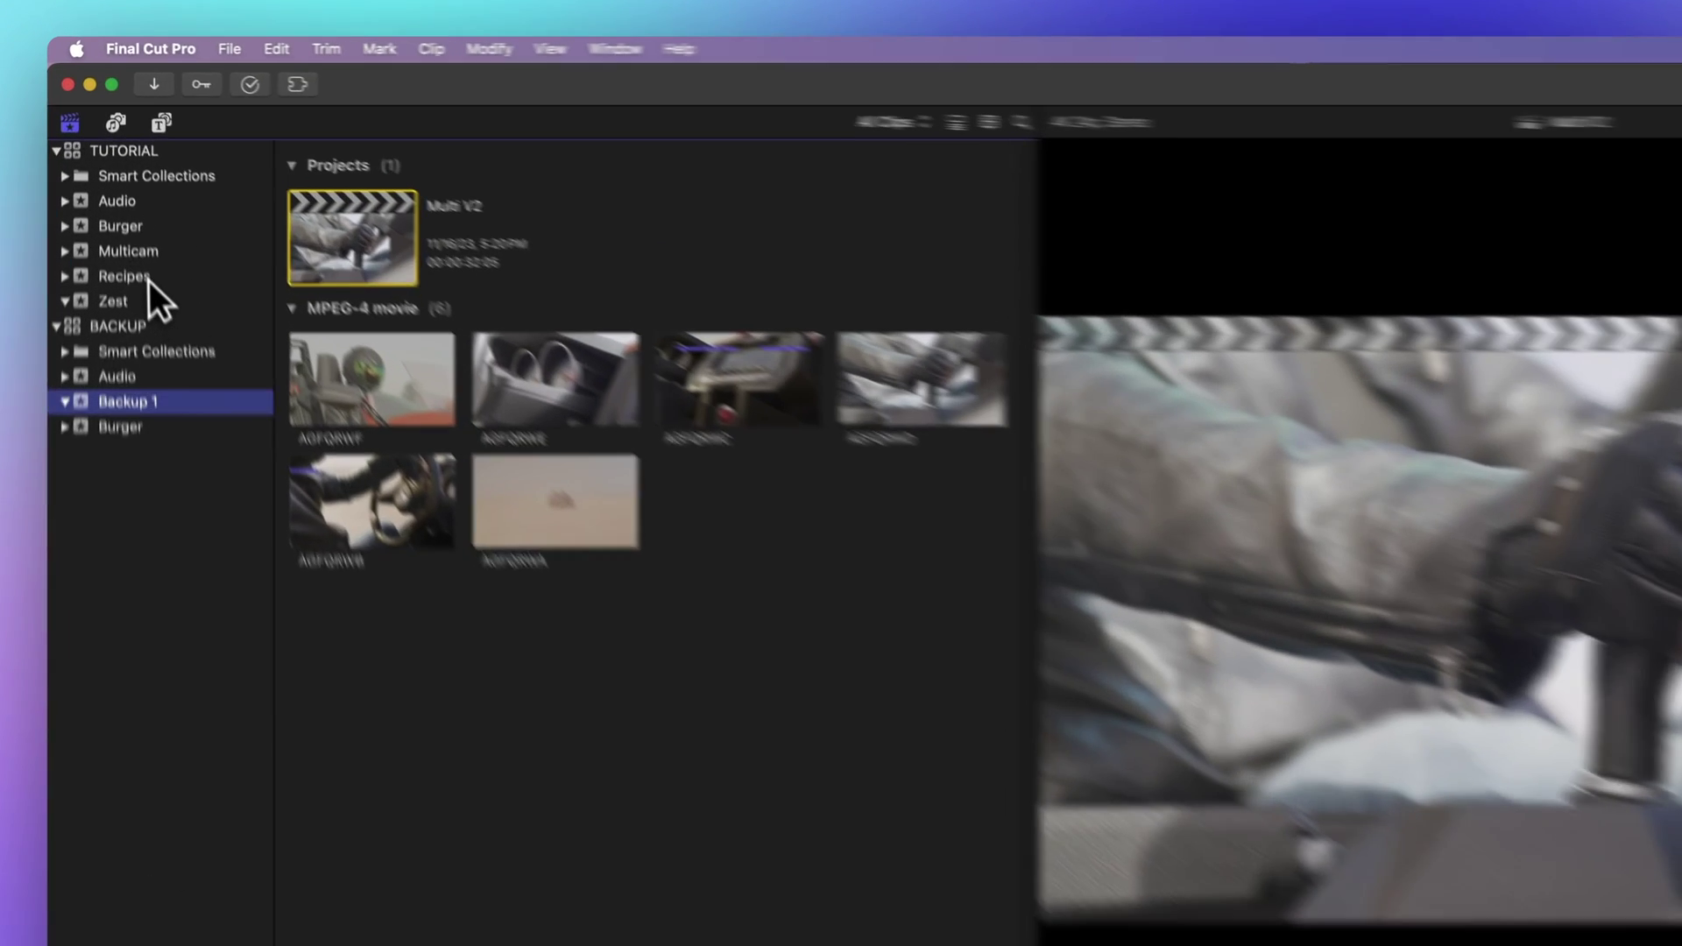
Copy the Multicam and Recipes events with original media into a new library named Dope.
left_click(128, 184)
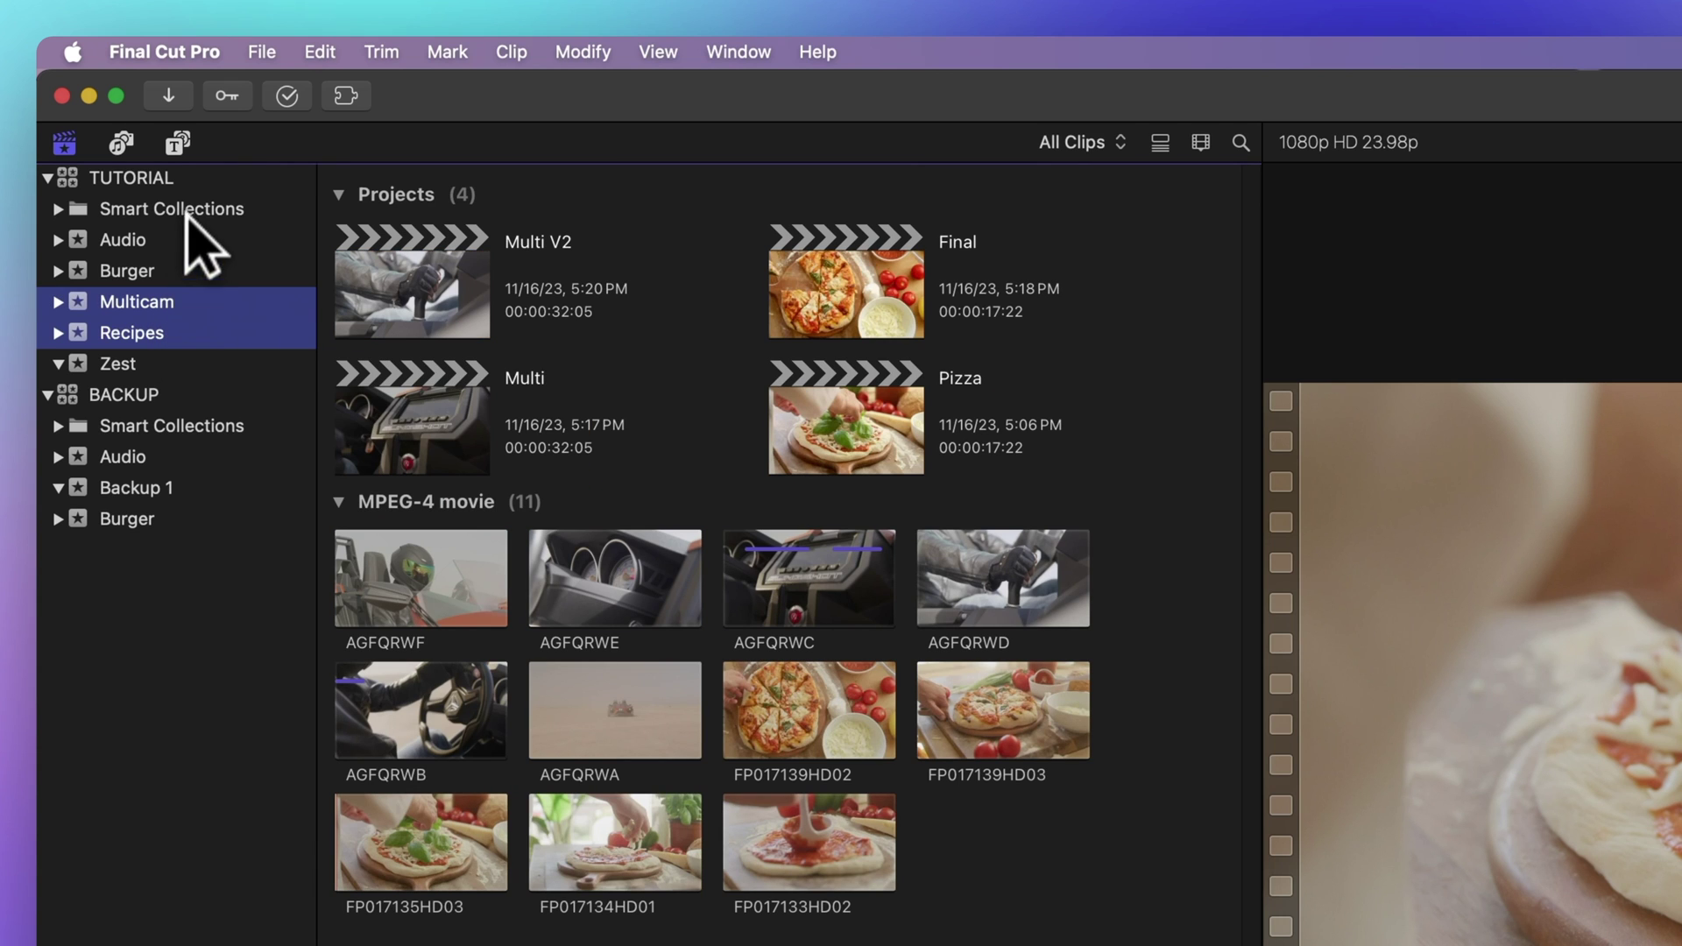
left_click(261, 52)
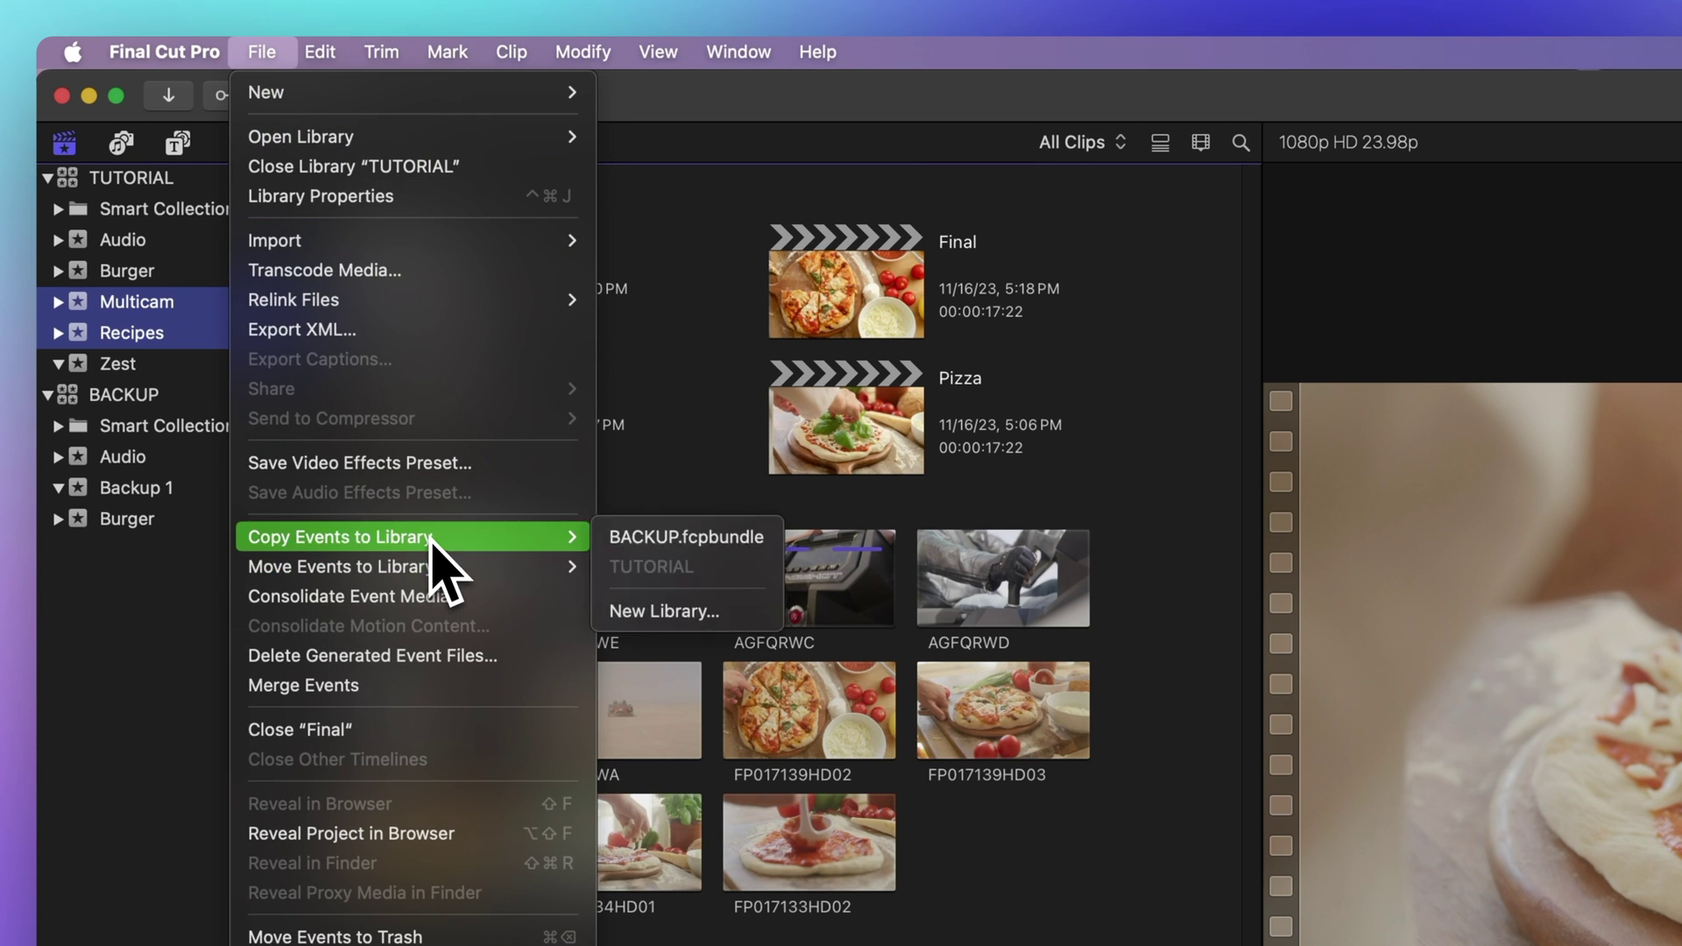
mouse_move(341, 537)
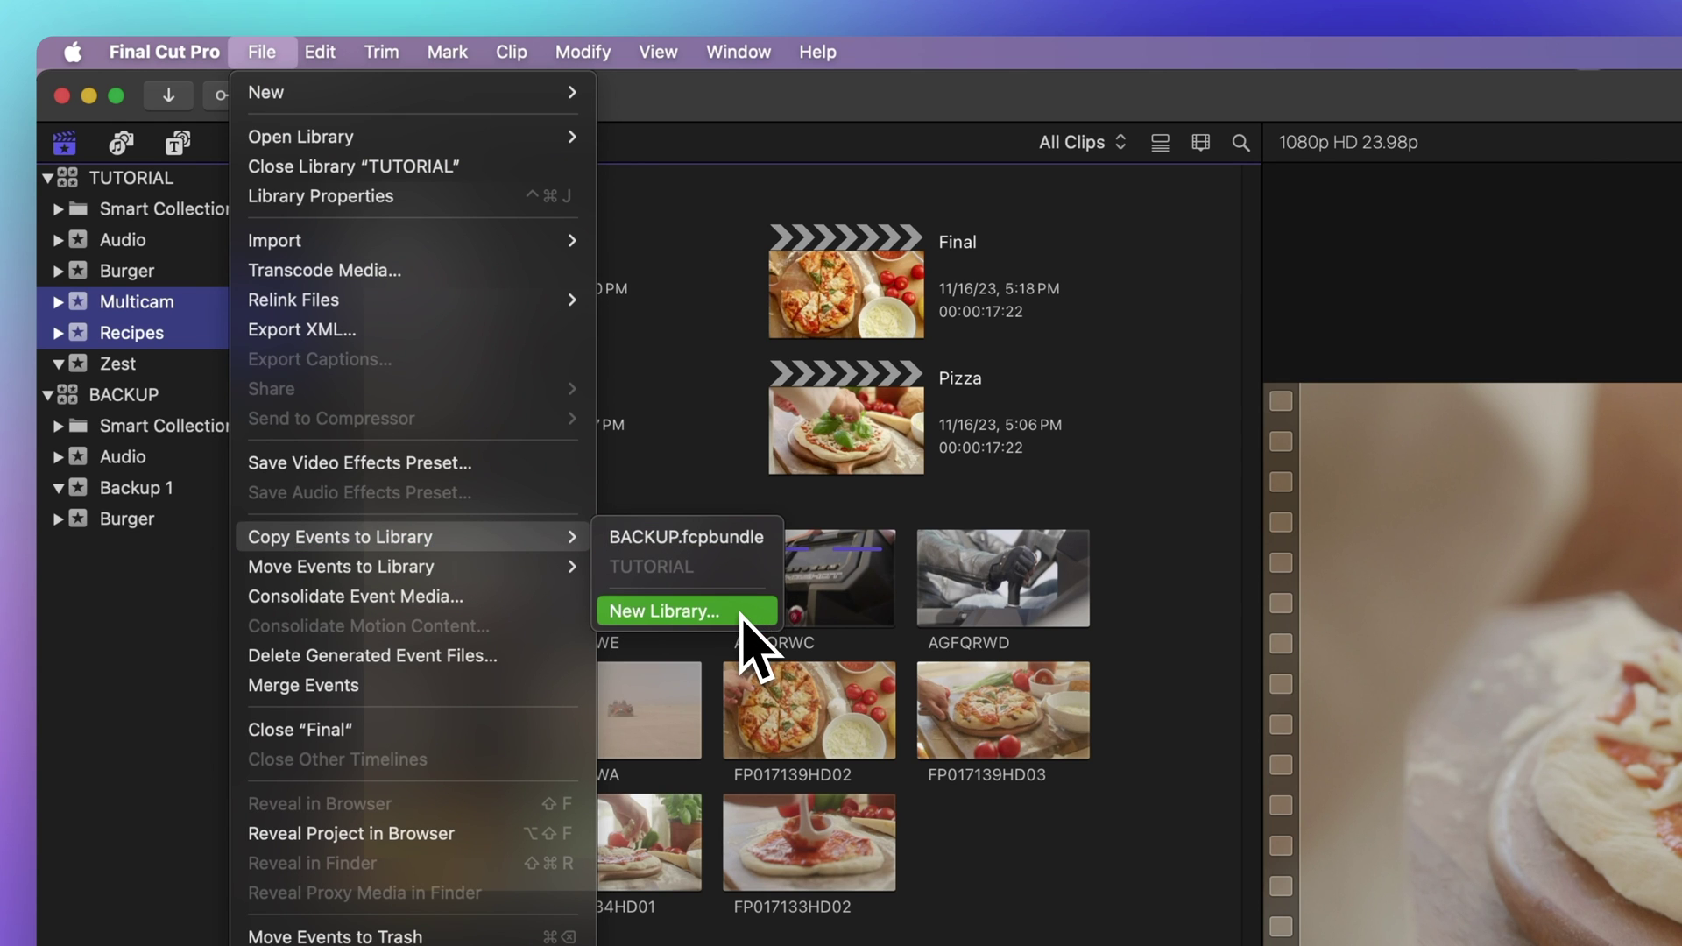
left_click(739, 618)
type("Dope Library.fcpbundle")
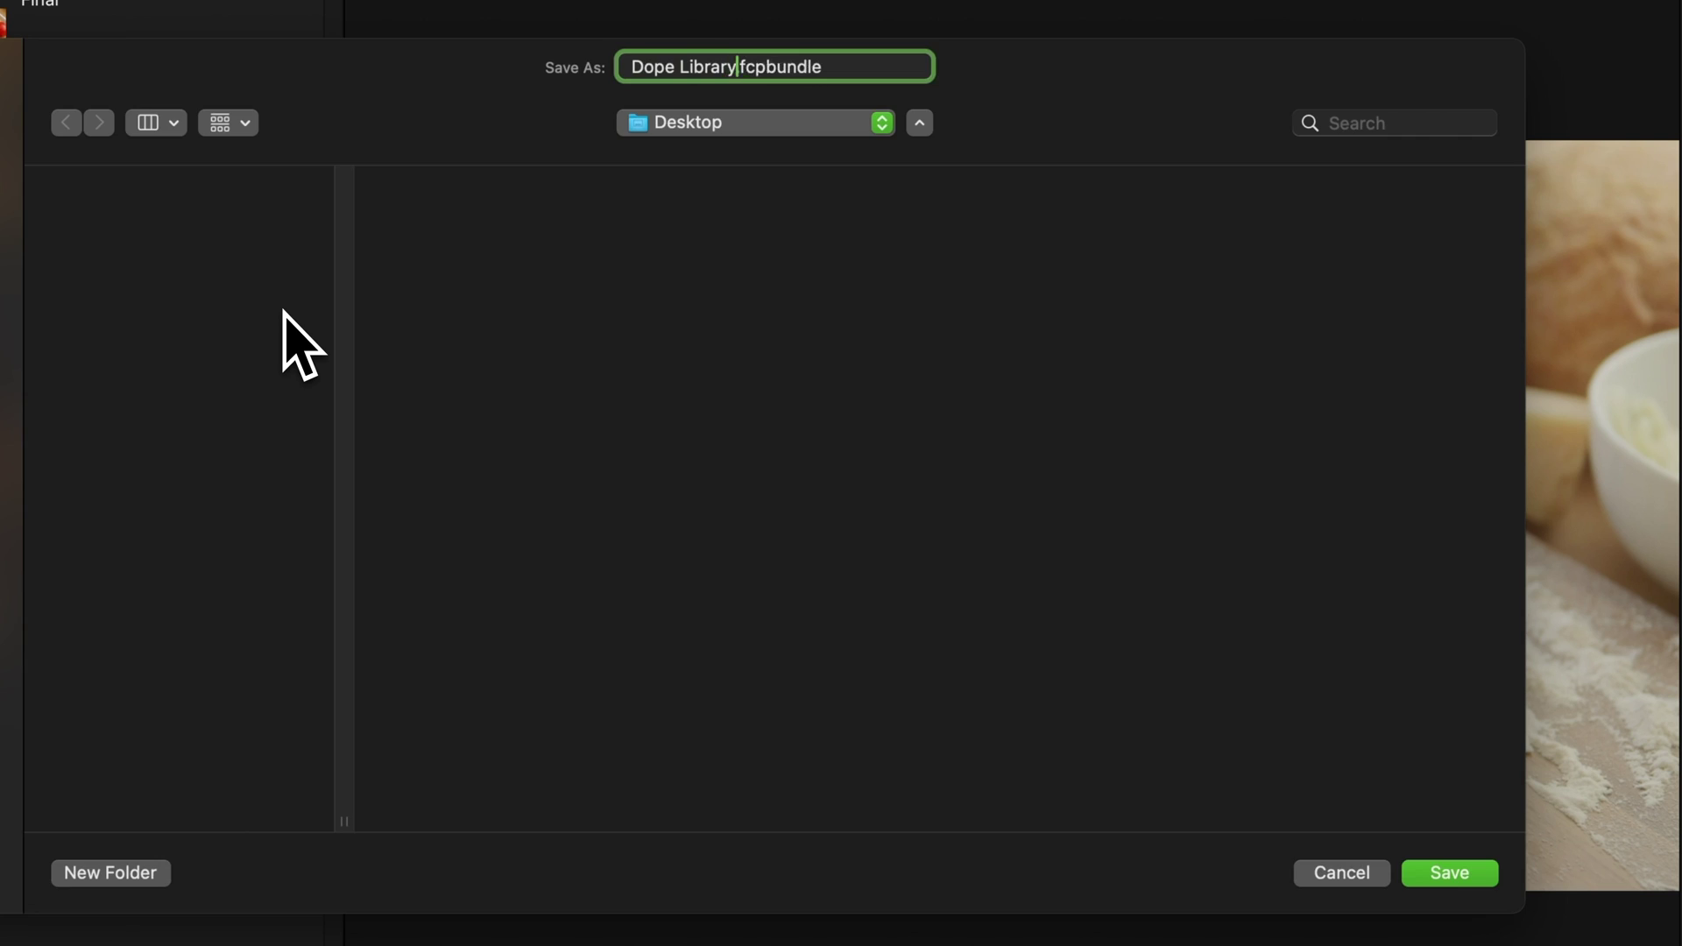
key("Return")
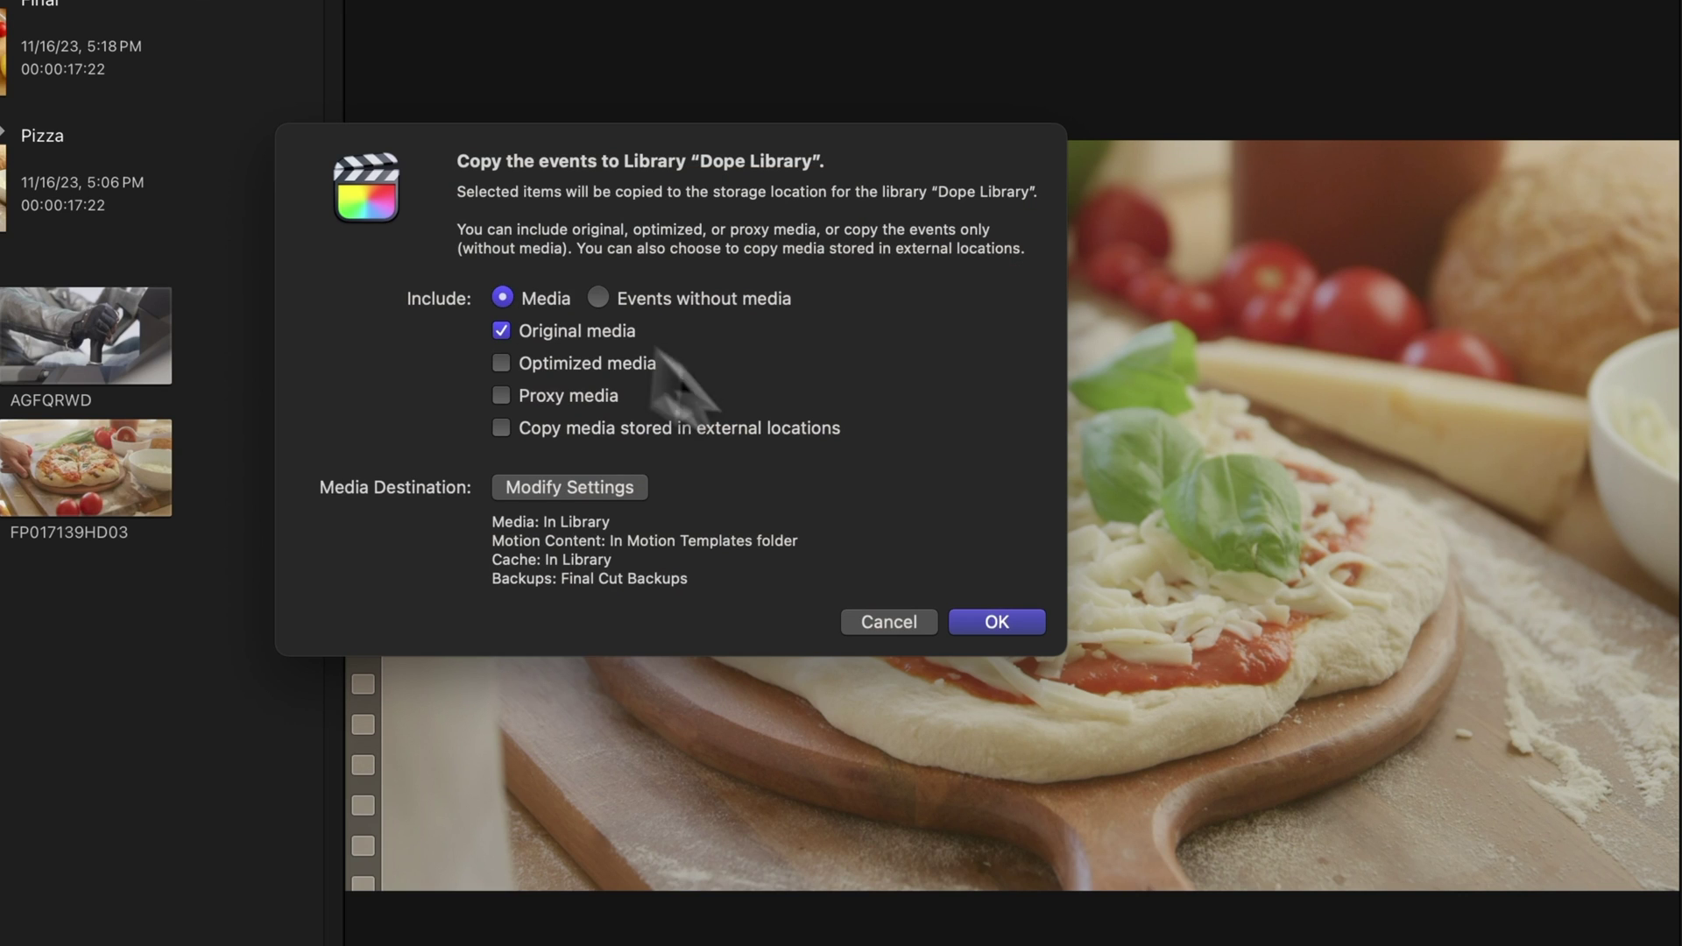
left_click(989, 623)
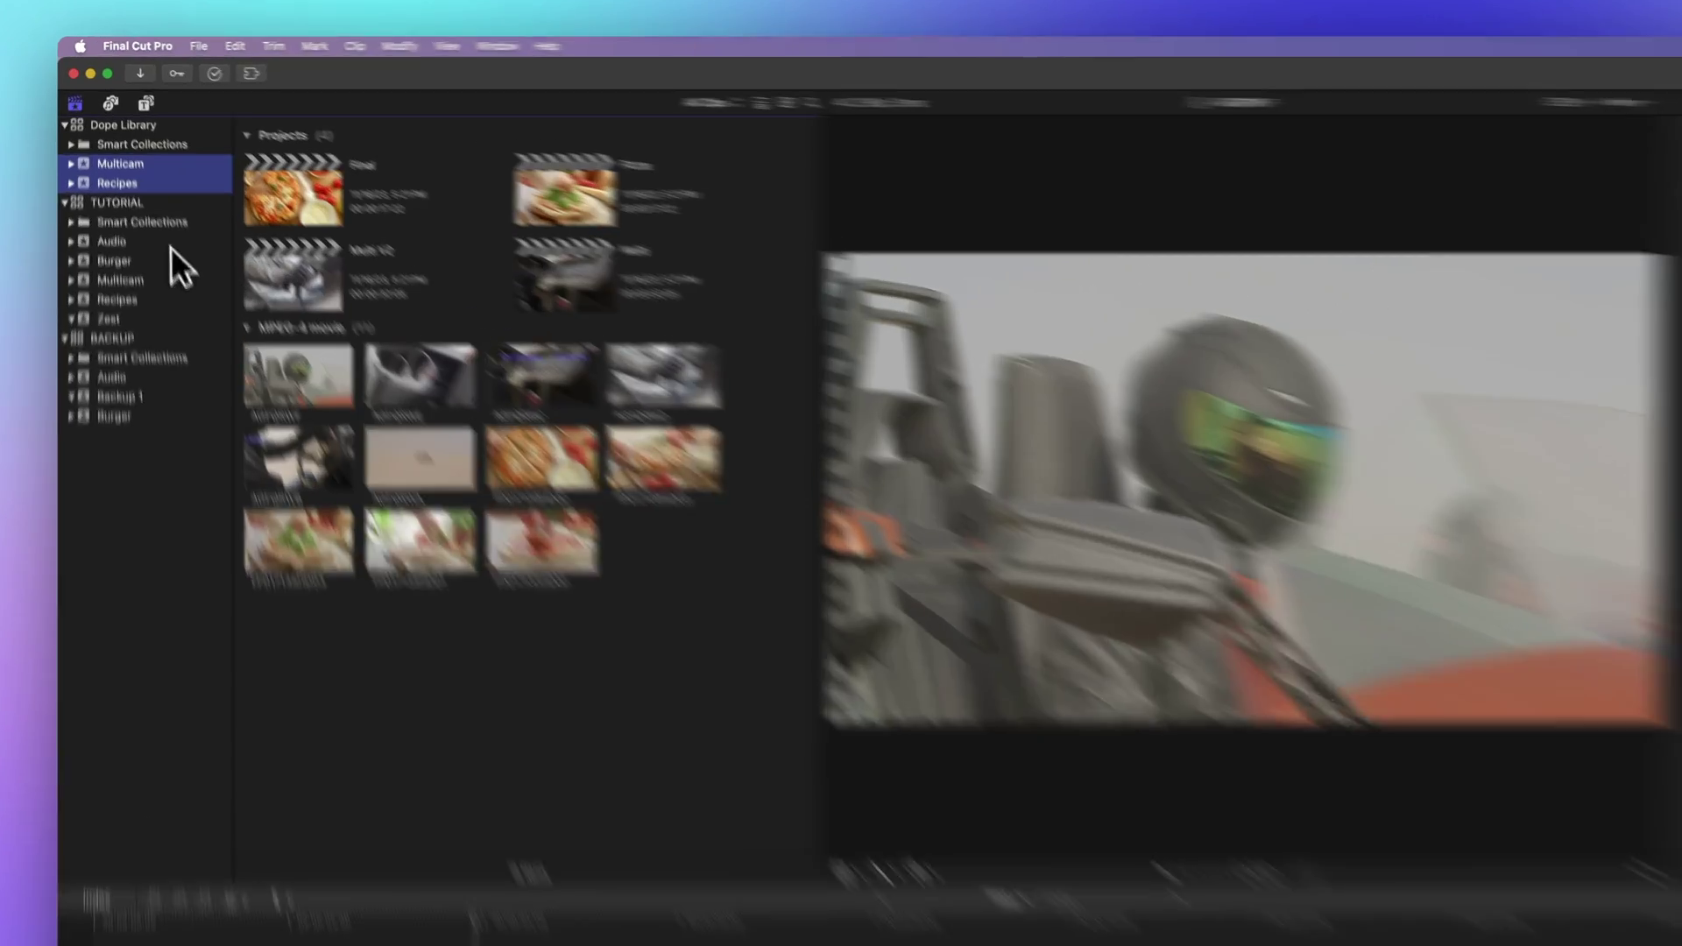
Move the Audio and Burger events from TUTORIAL into Dope Library.
left_click(152, 199)
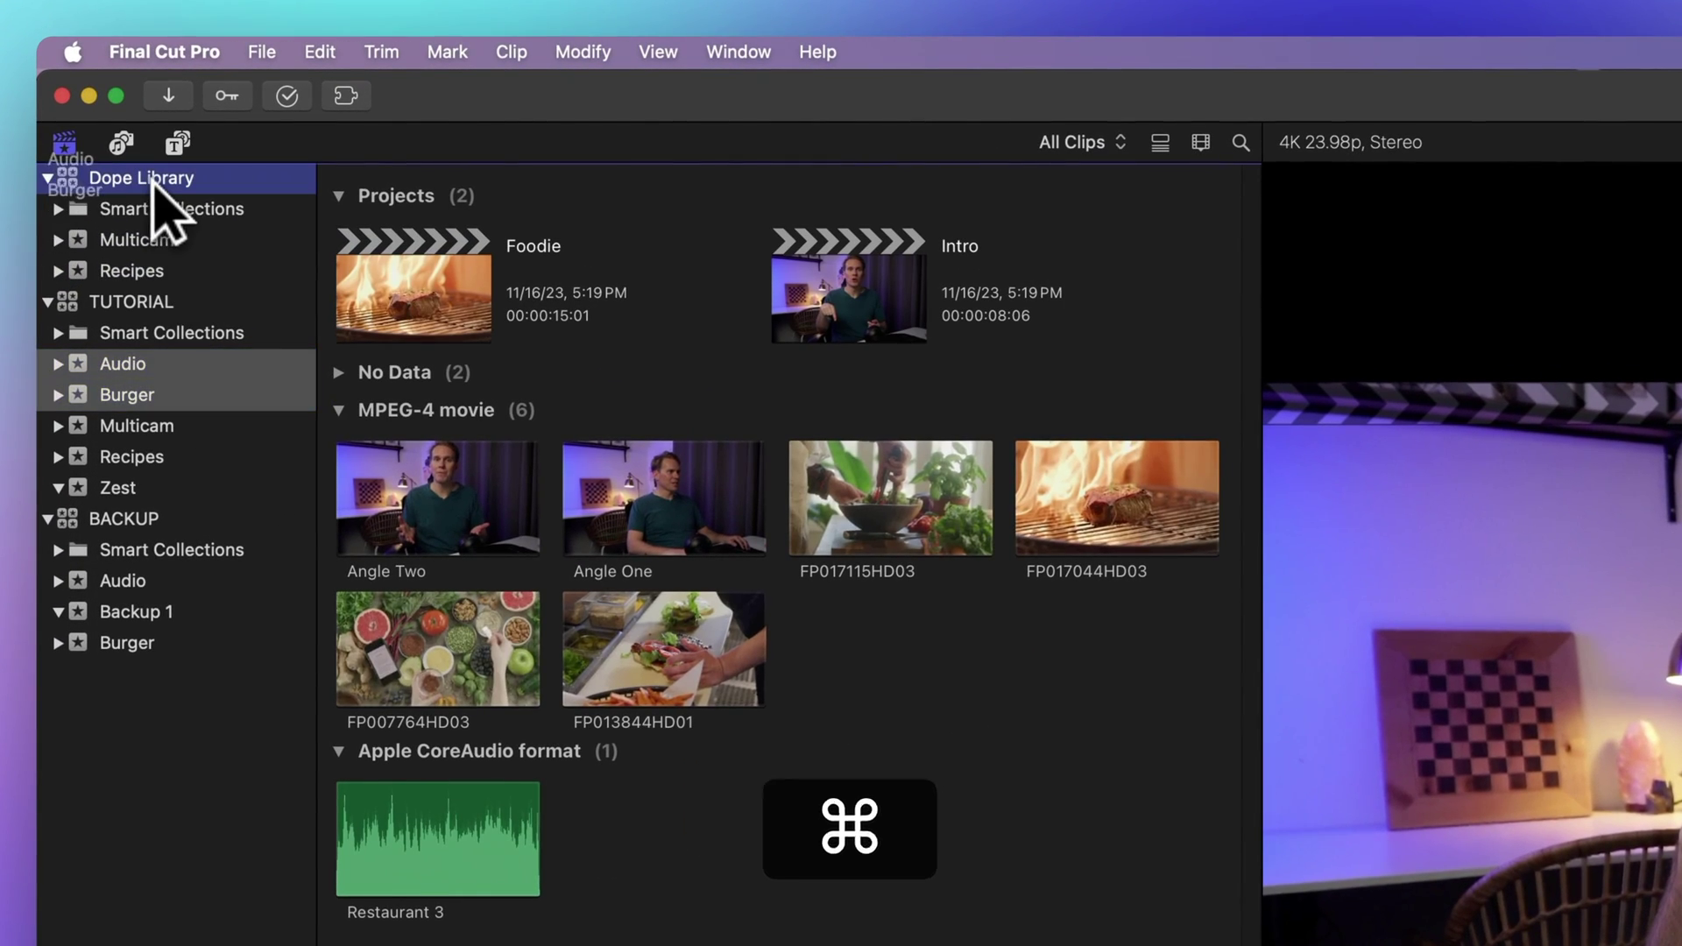
left_click_drag(207, 390, 153, 179)
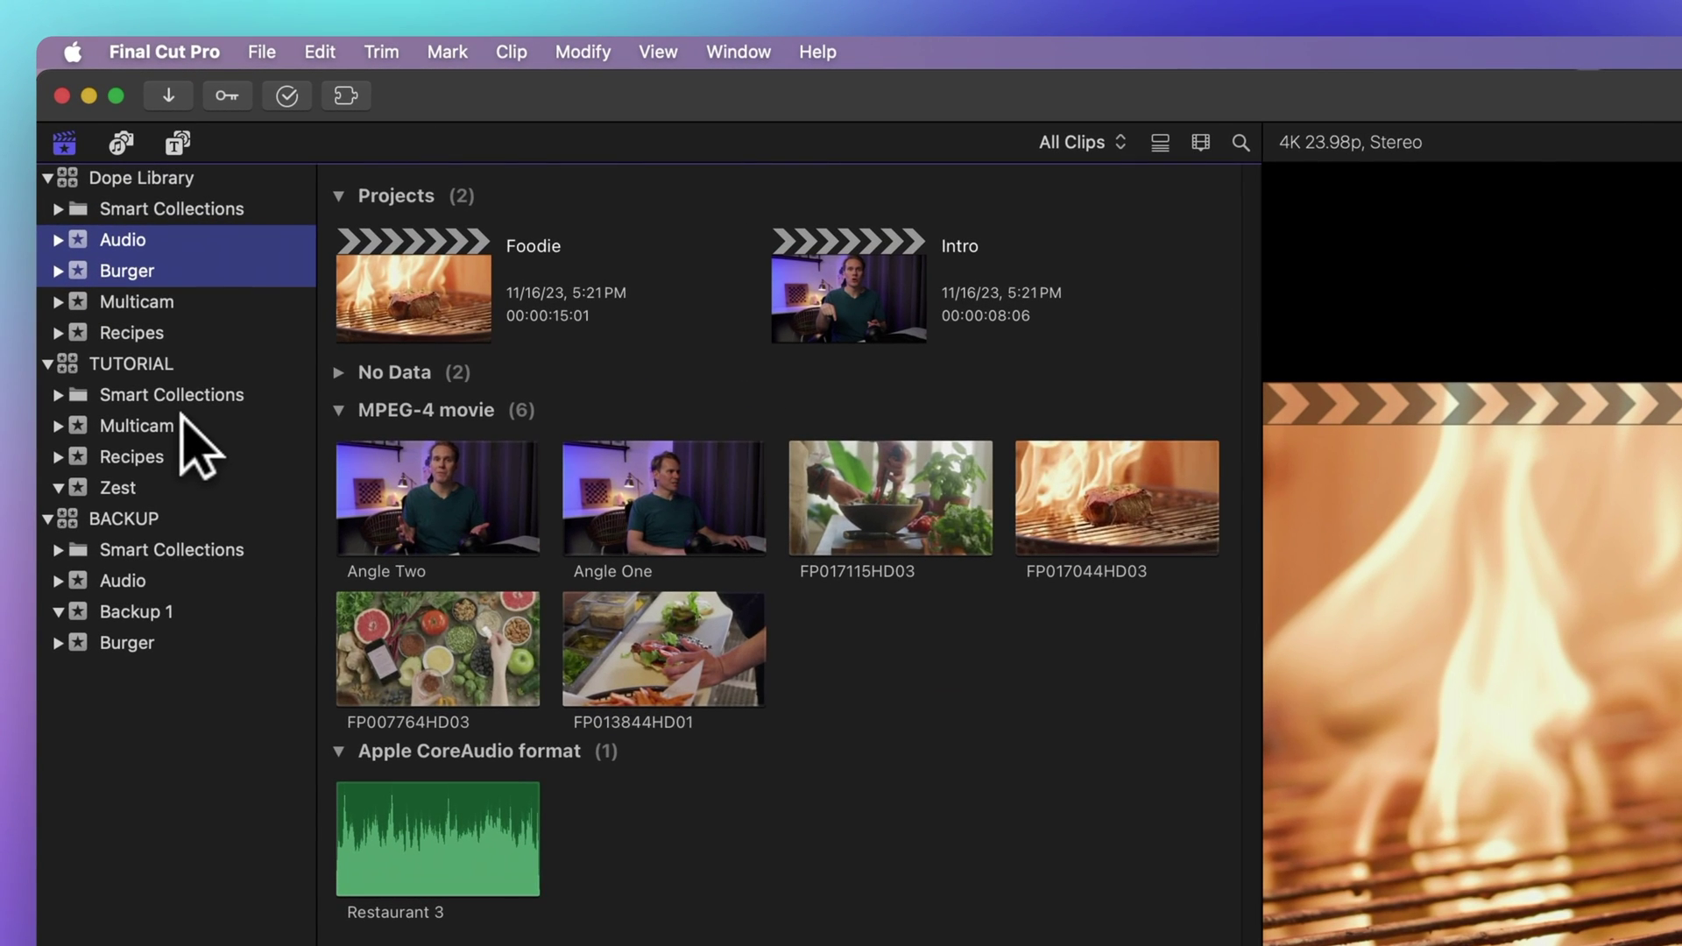
Move clips FP017133HD02, FP017139HD02 and FP017139HD03 from Recipes into Dope Library's Multicam event.
left_click(173, 461)
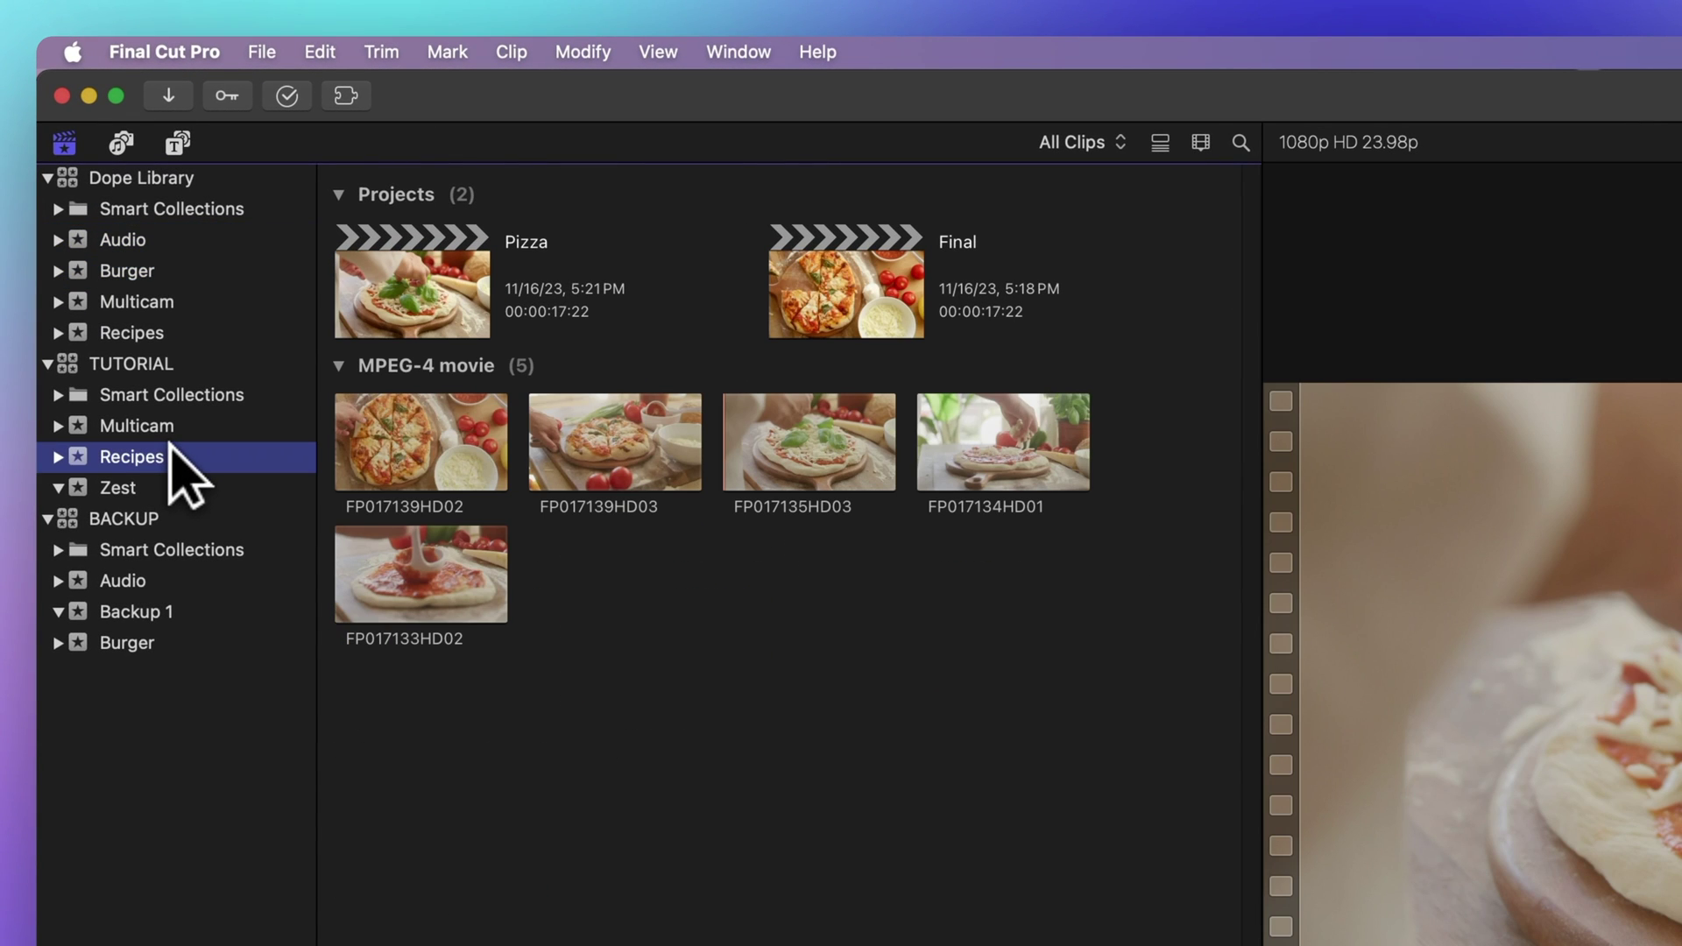
left_click(444, 566, "super")
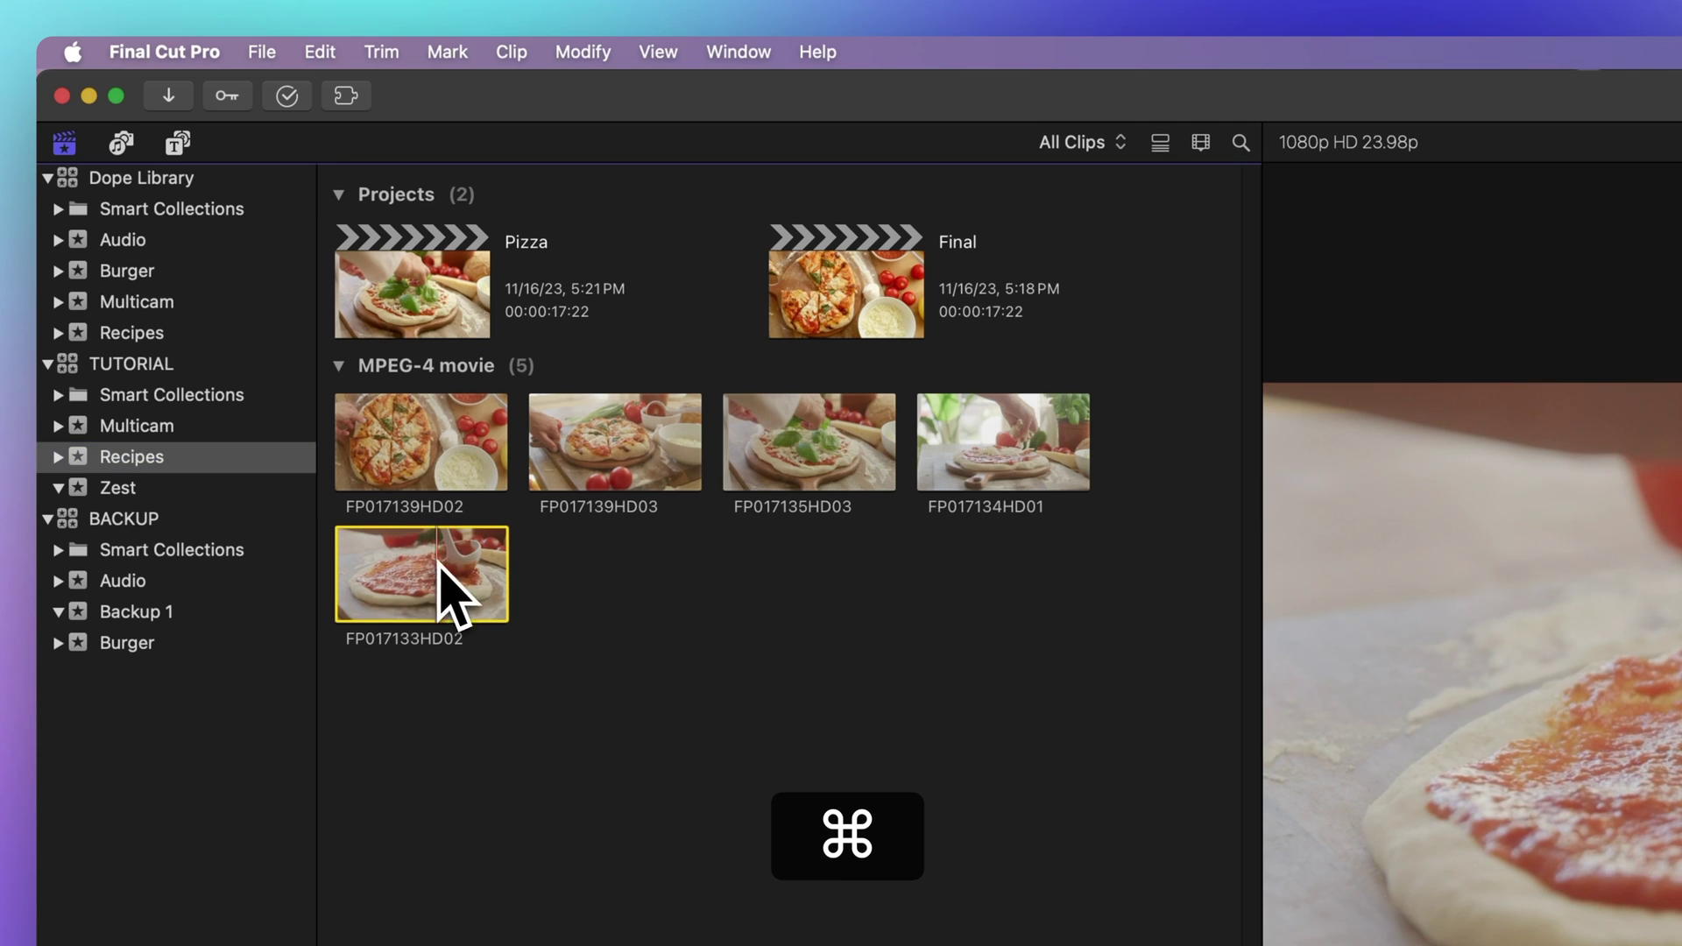
left_click(444, 476, "super")
left_click(615, 441, "super")
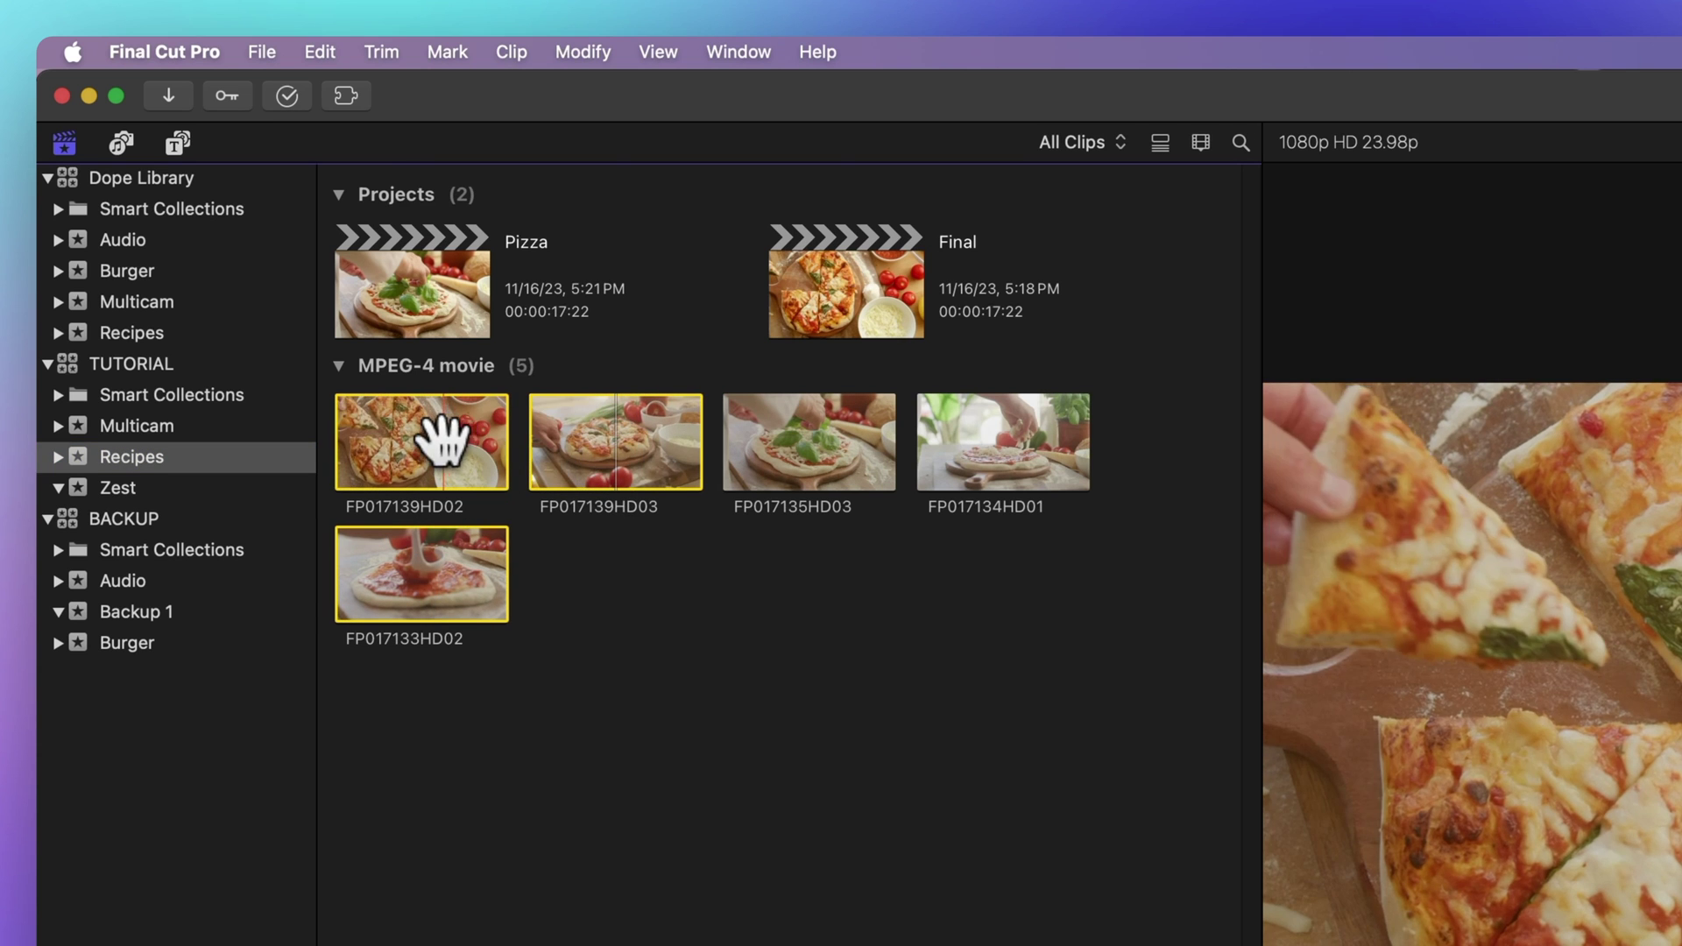
mouse_move(450, 423)
left_mouse_down()
mouse_move(121, 282)
mouse_move(132, 303)
left_mouse_up()
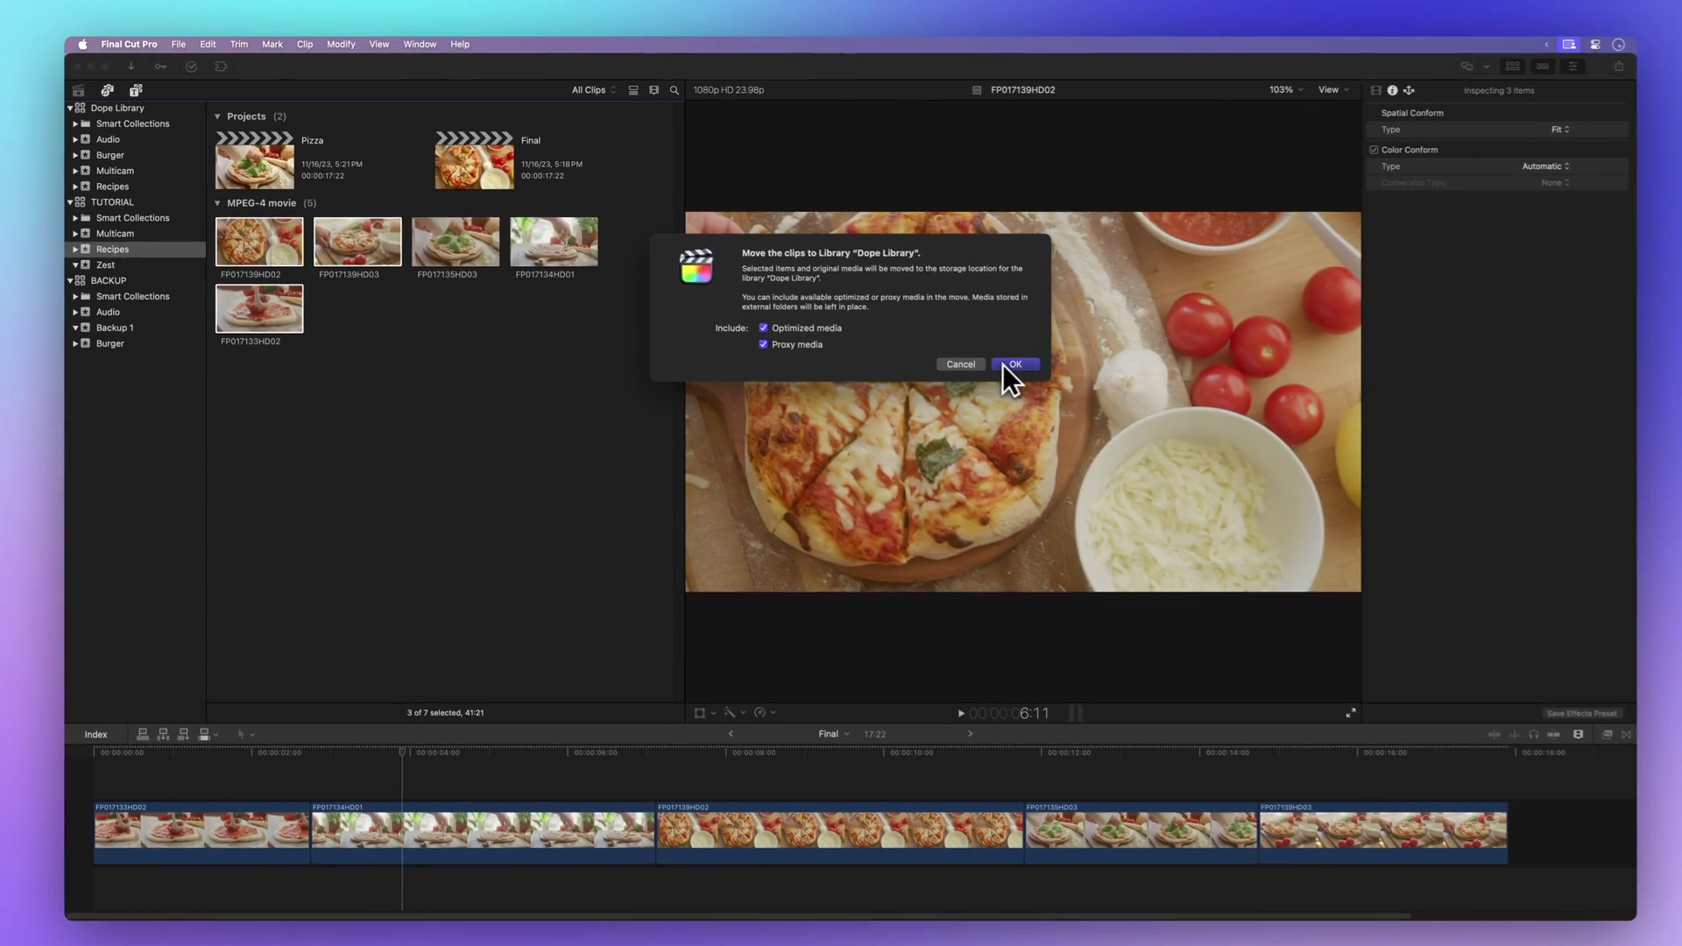
left_click(1006, 370)
Check TUTORIAL's Multicam and Recipes events to see the two clips left behind.
left_click(145, 426)
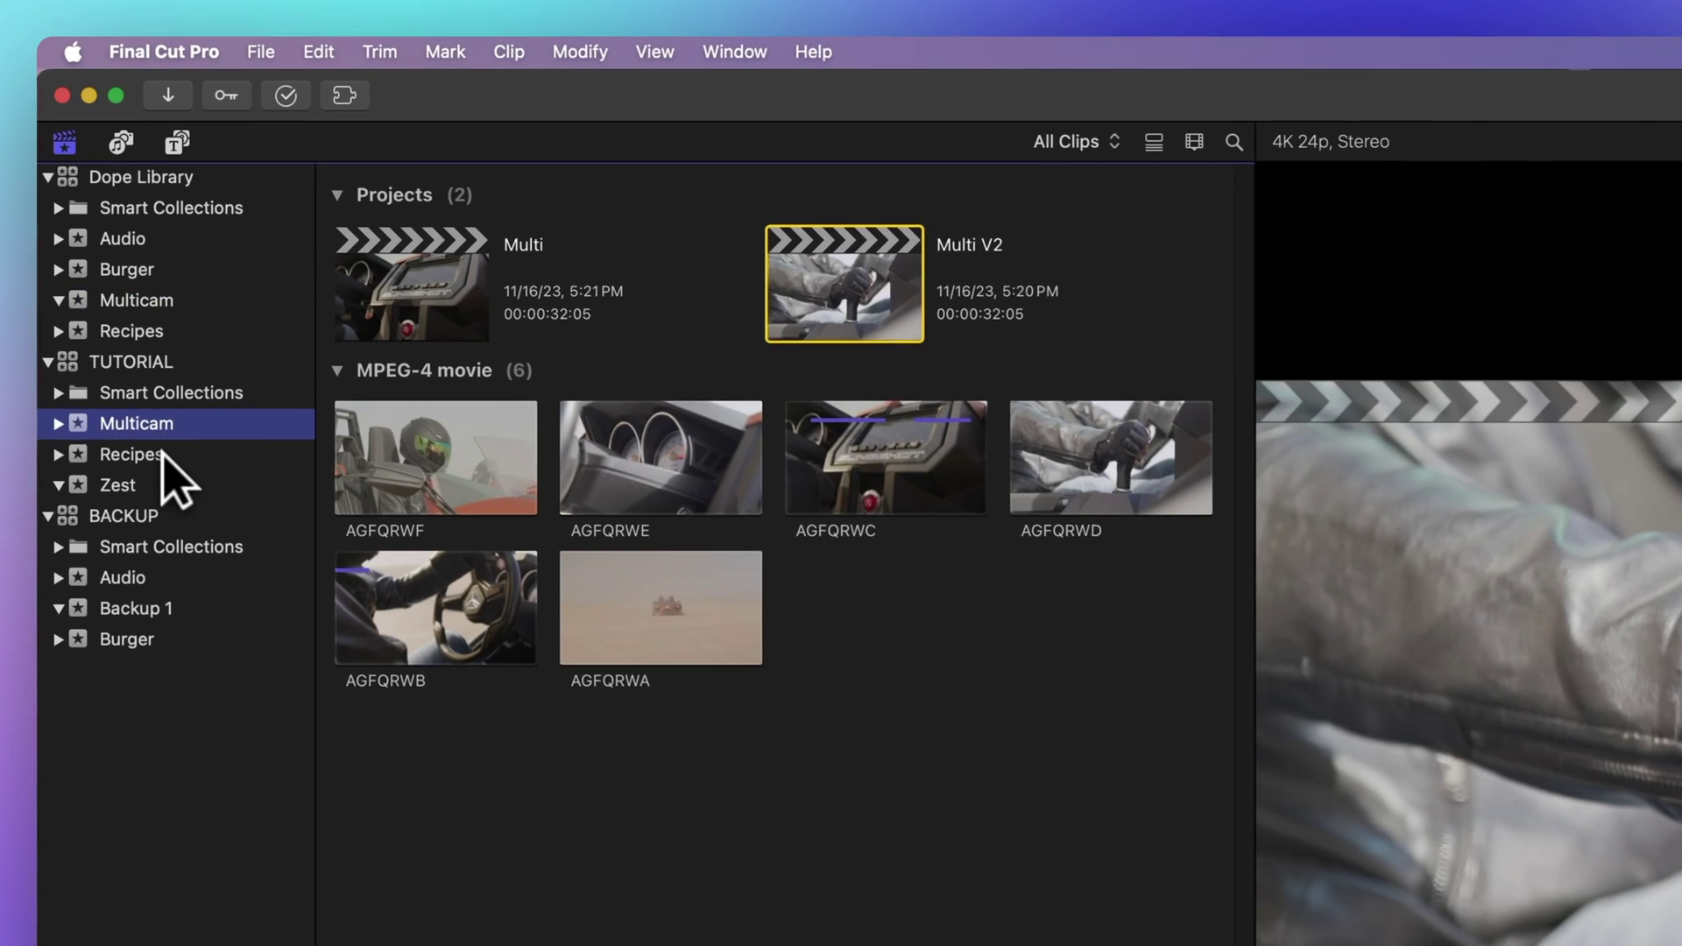
left_click(144, 456)
left_click_drag(1101, 433, 836, 736)
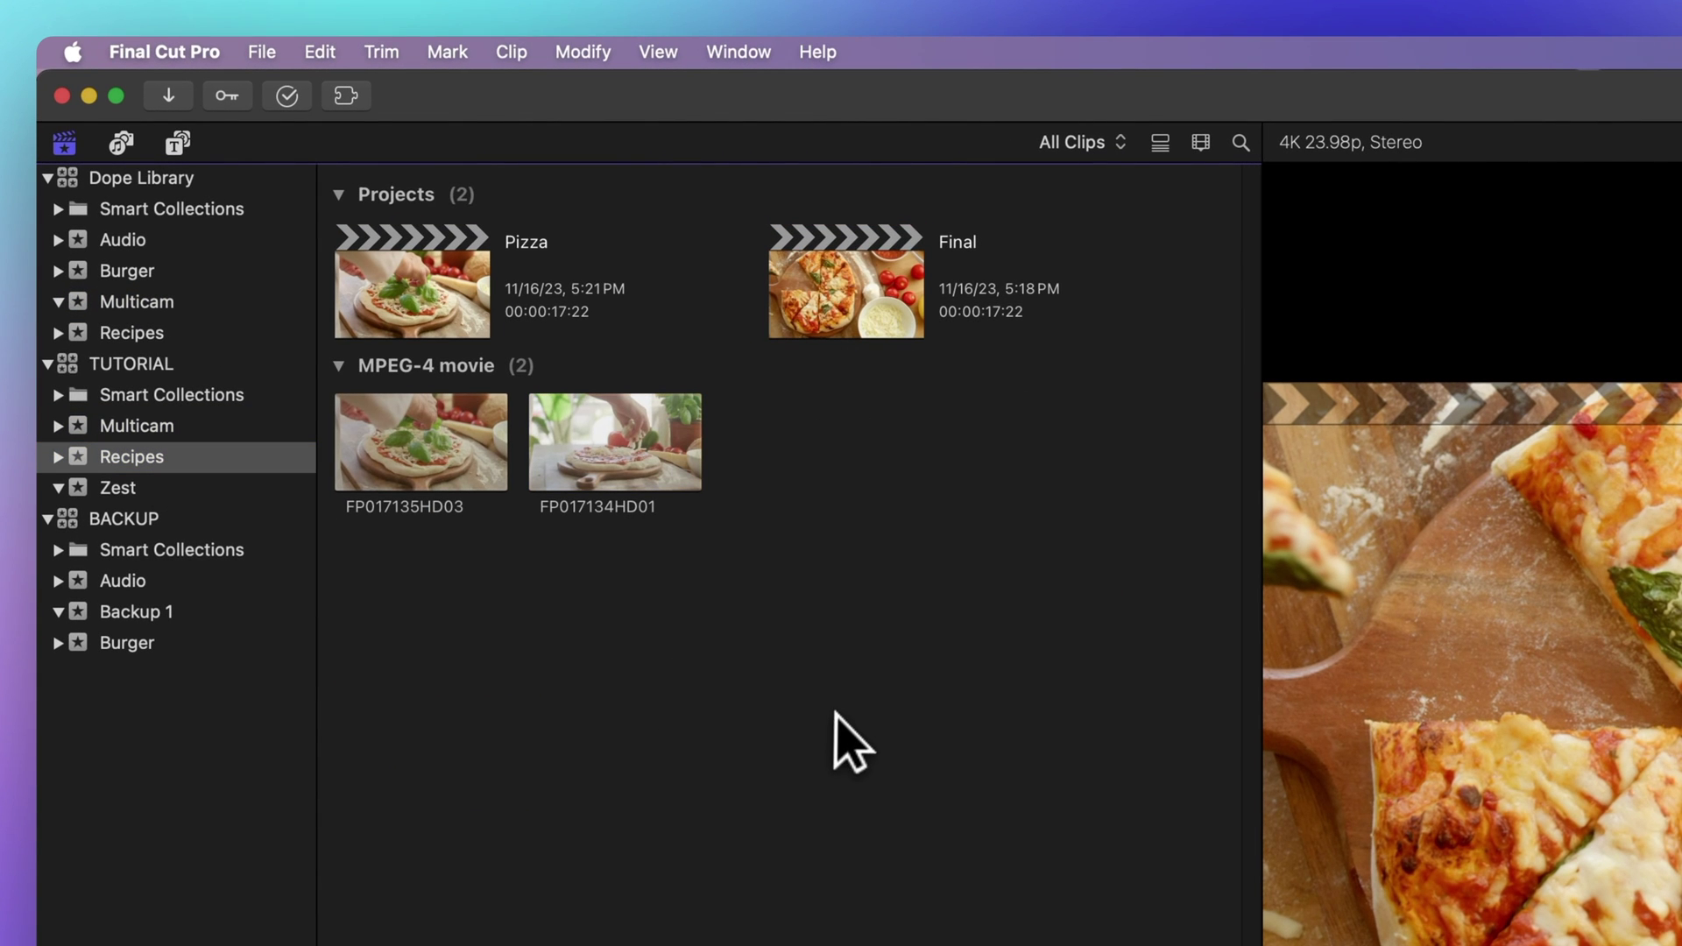
Move the two remaining MPEG-4 clips into a new Untitled library and select FP017134HD01 there.
left_click_drag(789, 542, 433, 452)
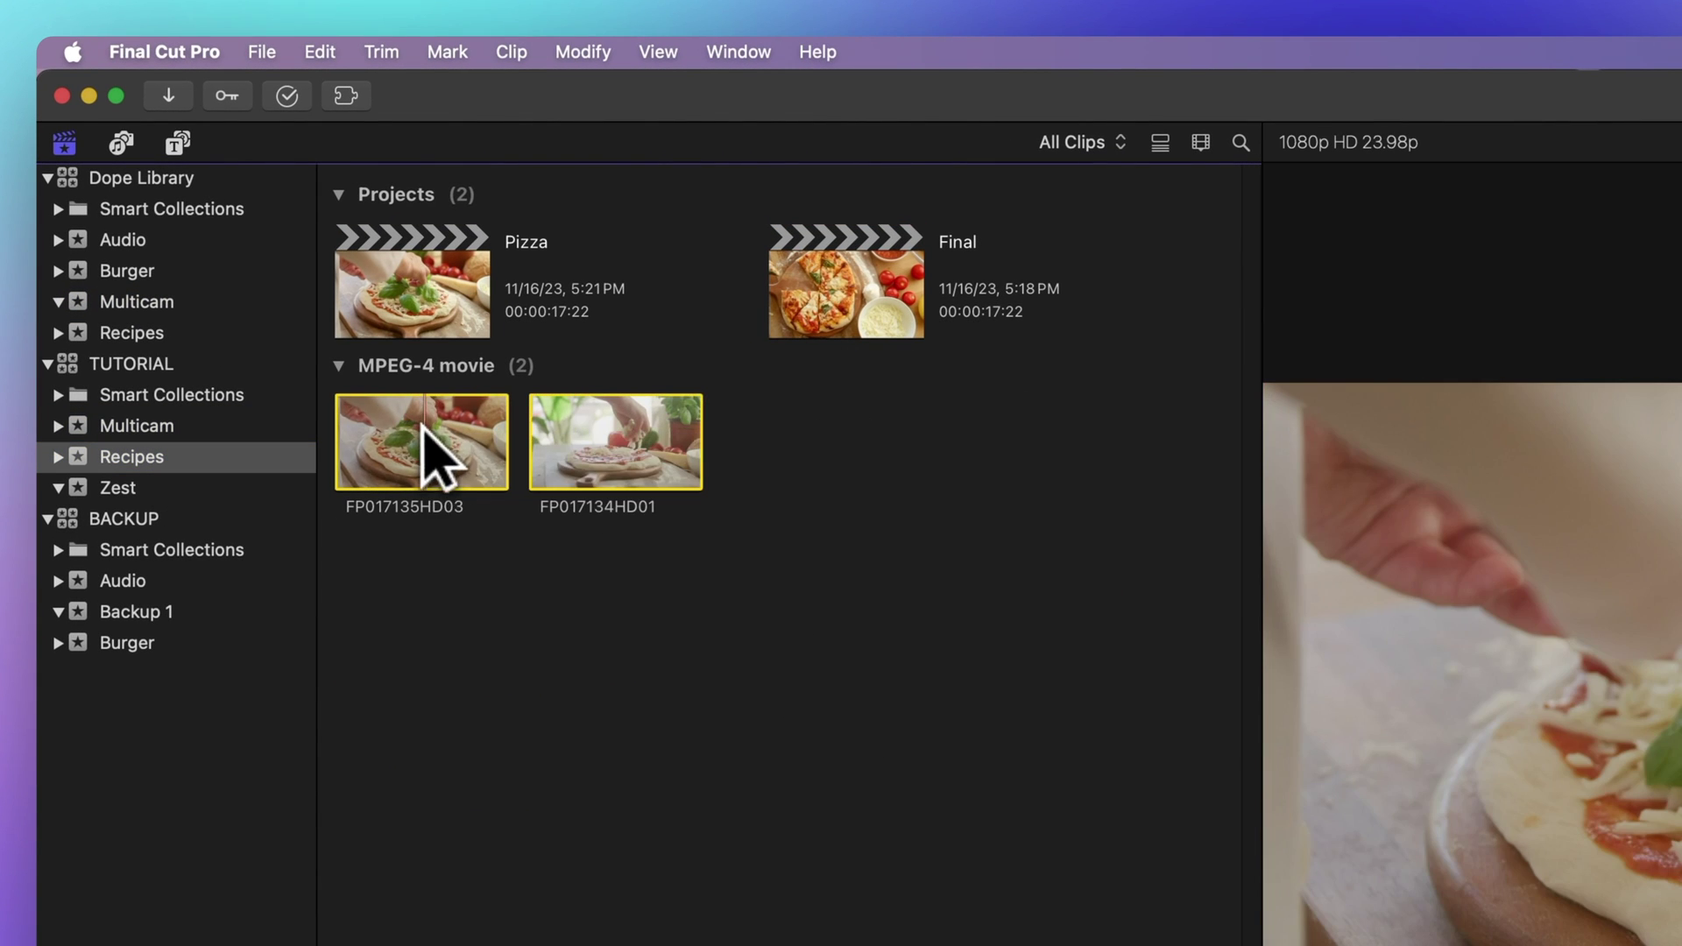
left_click(263, 53)
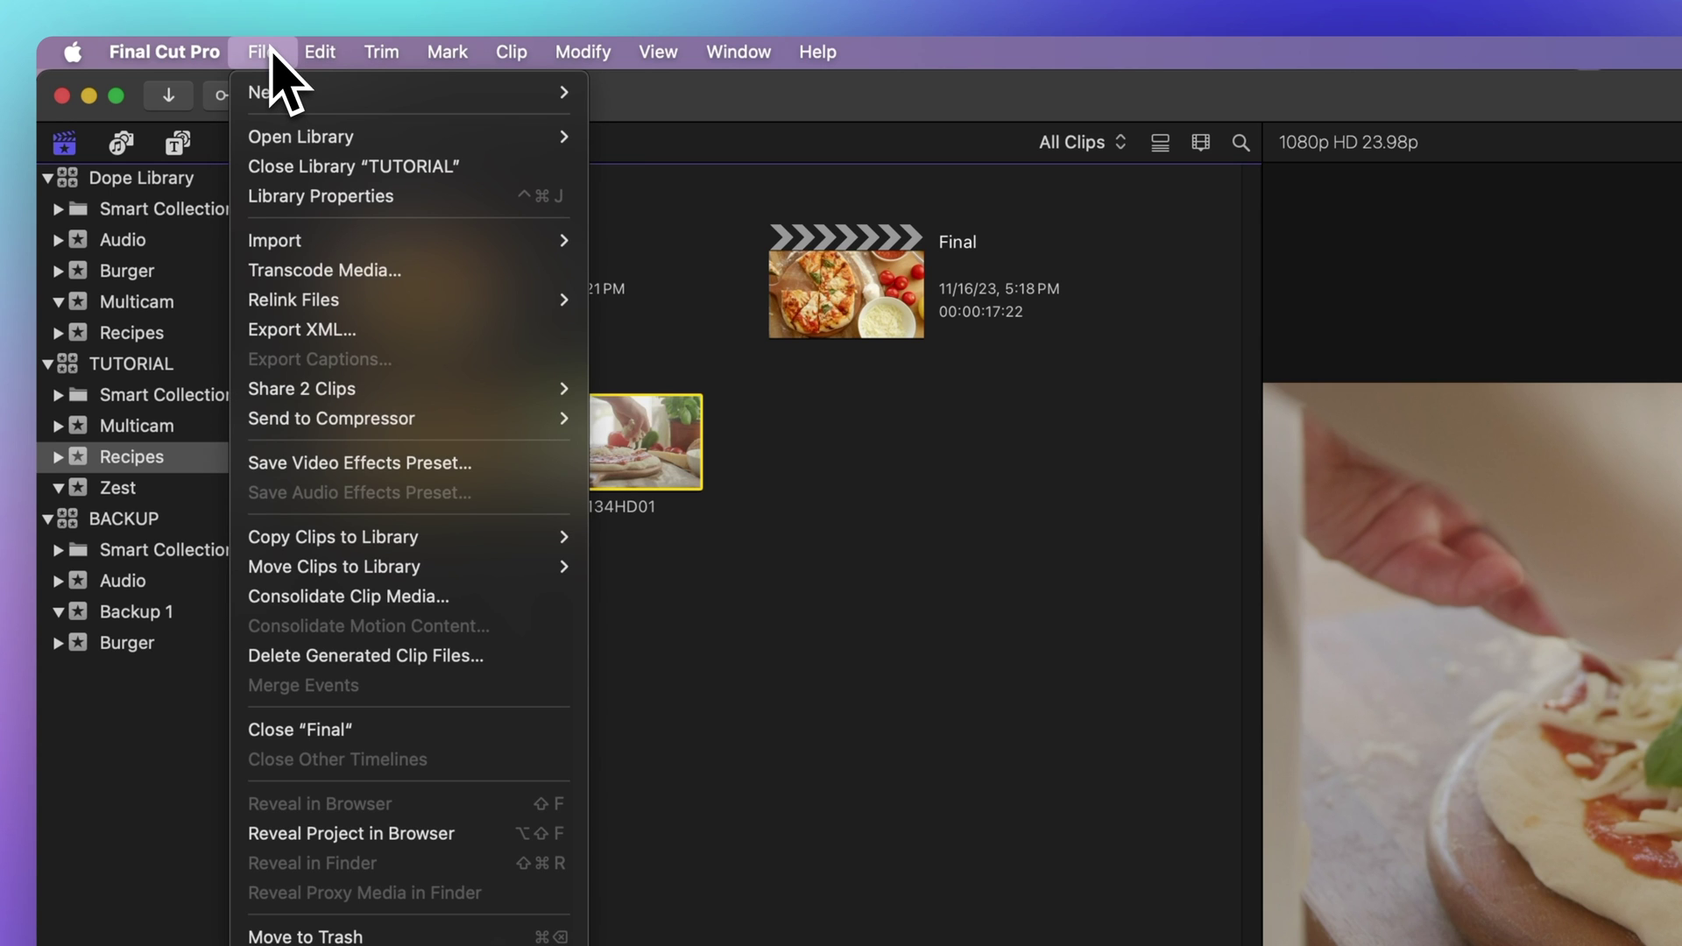
mouse_move(333, 566)
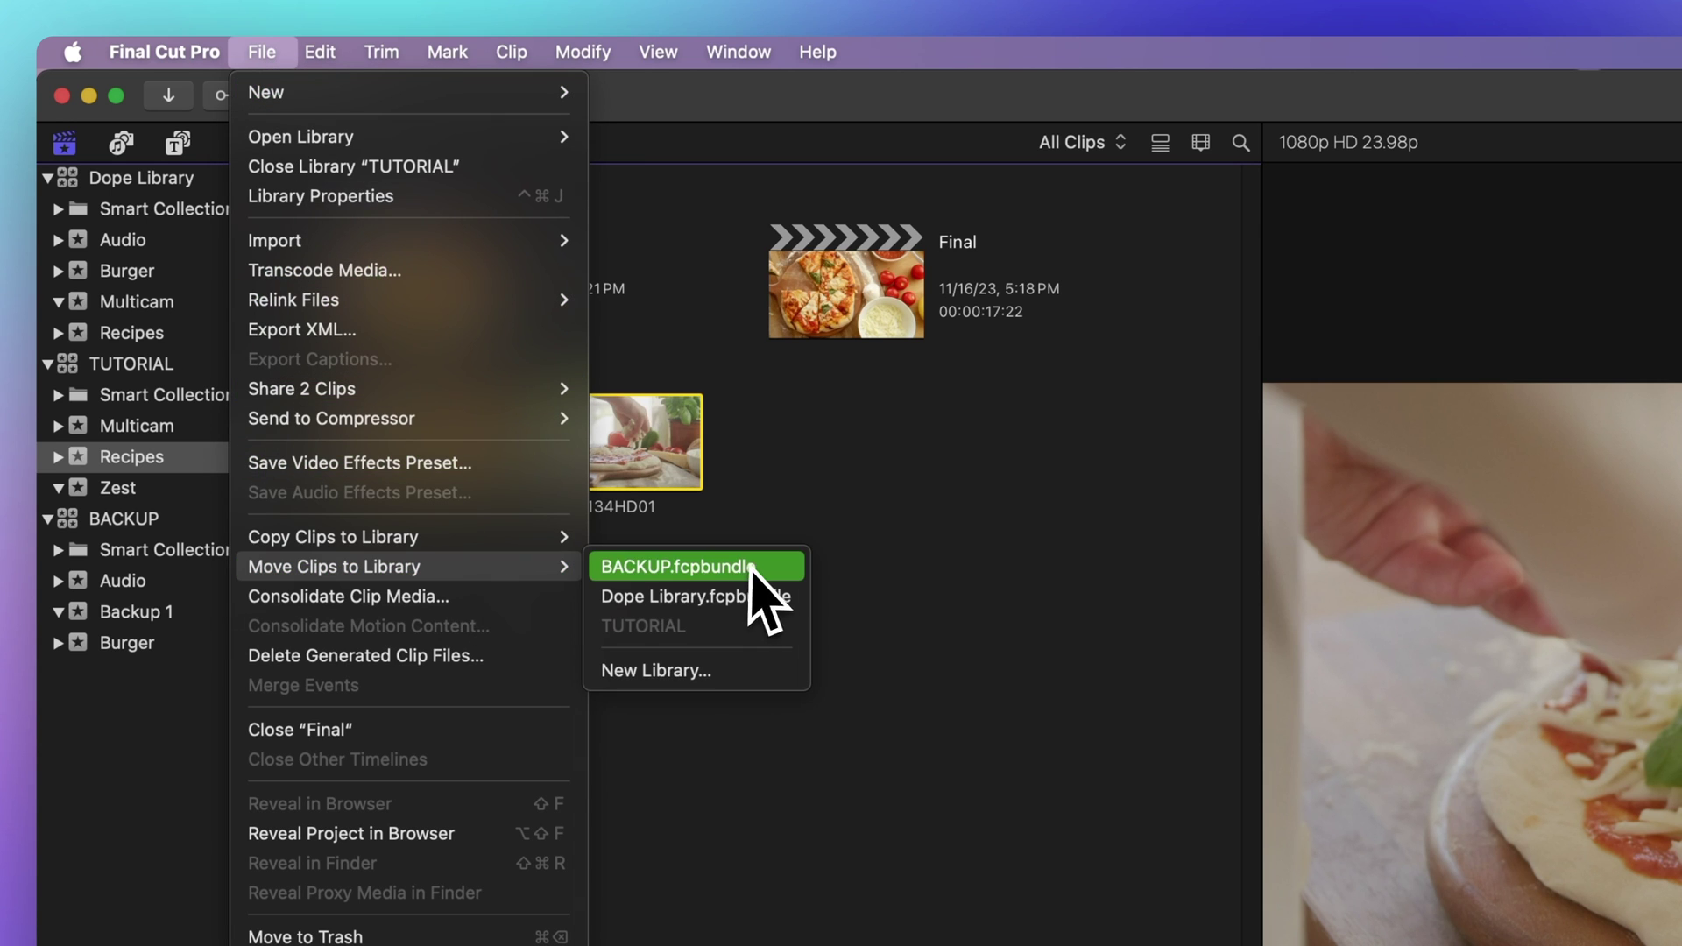
left_click(775, 597)
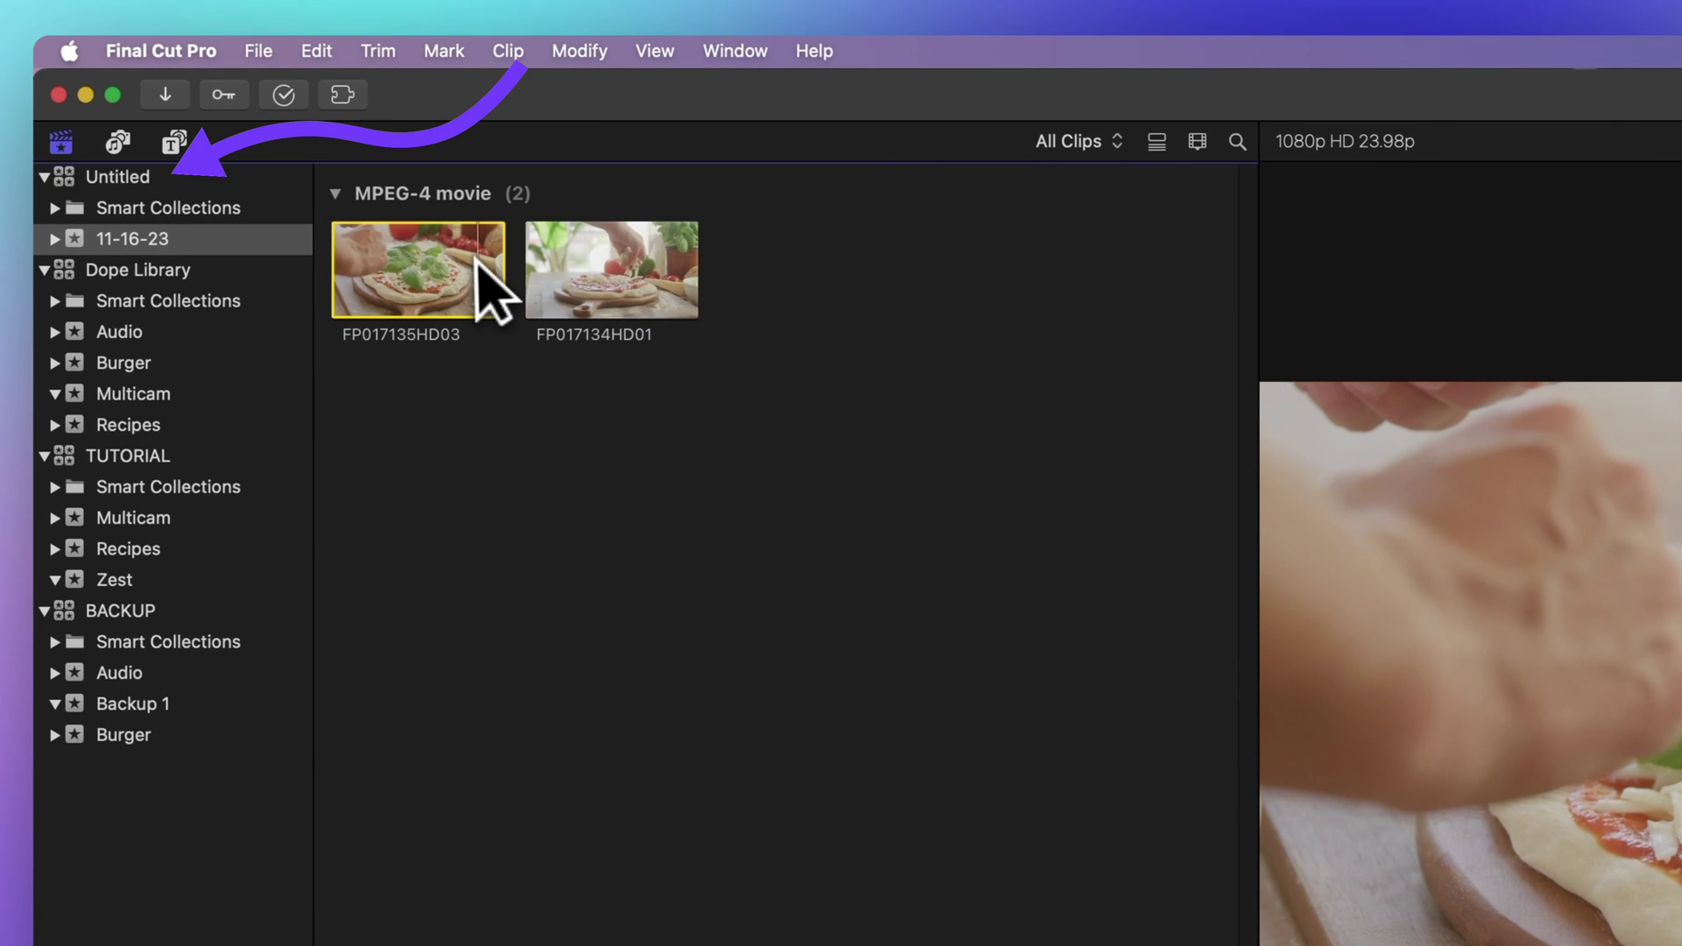
left_click(636, 297)
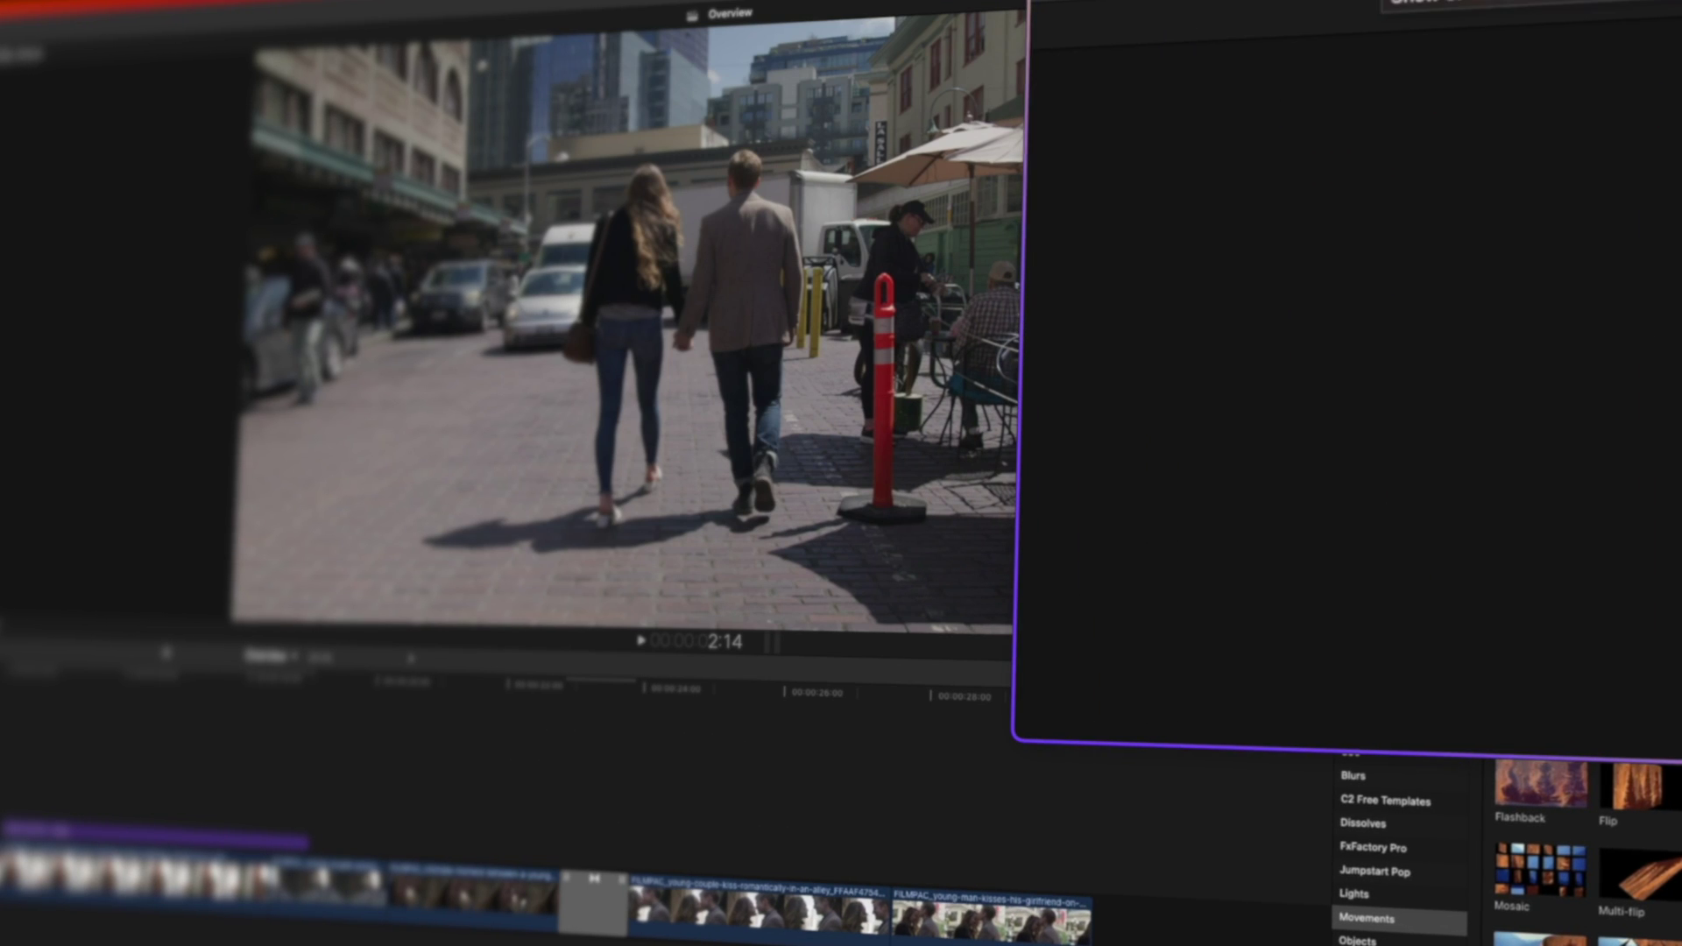
Show the Stupid Raisins library properties and its storage location settings with the Media popup.
key("super+4")
left_click(1497, 179)
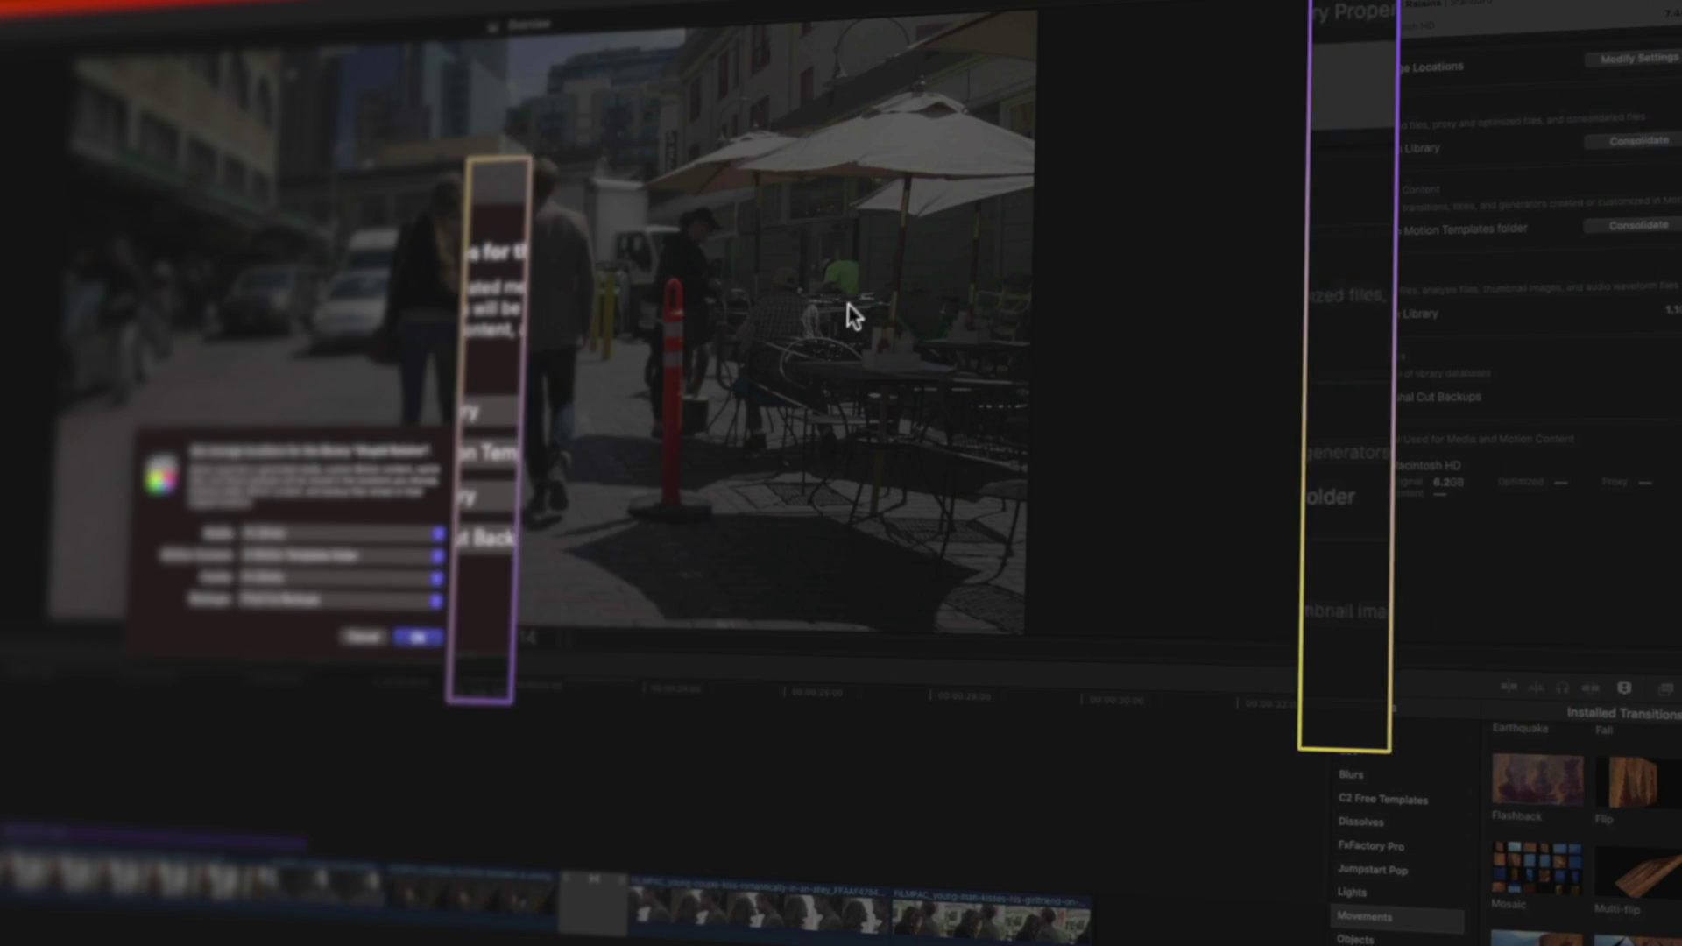
left_click(449, 420)
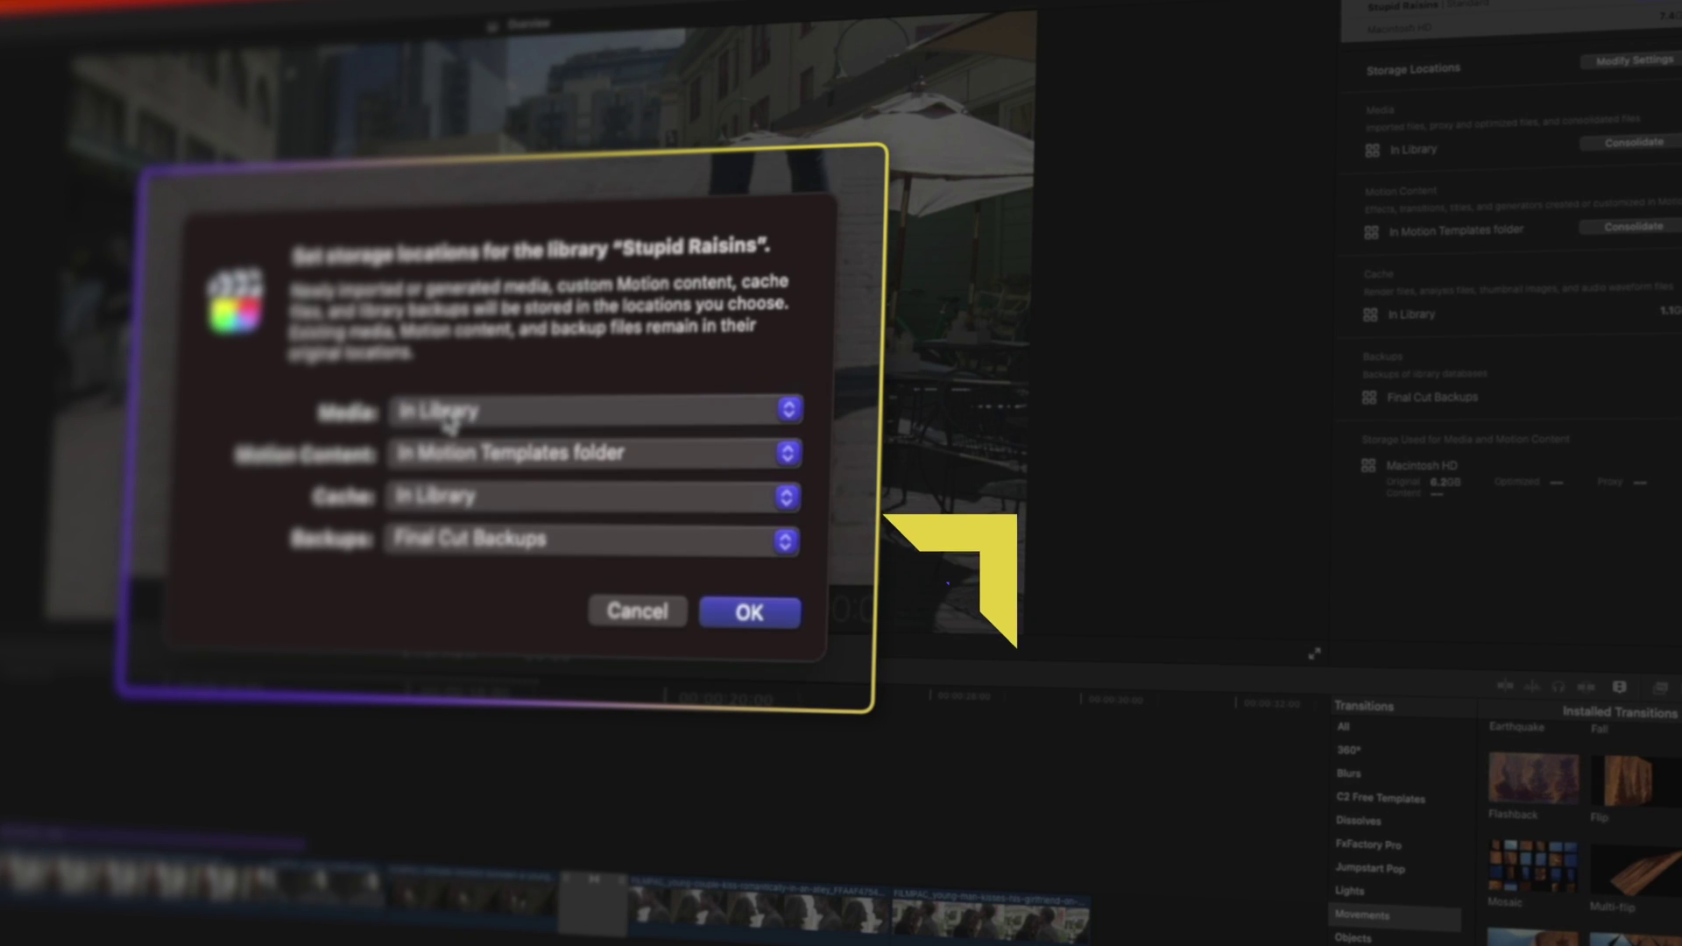